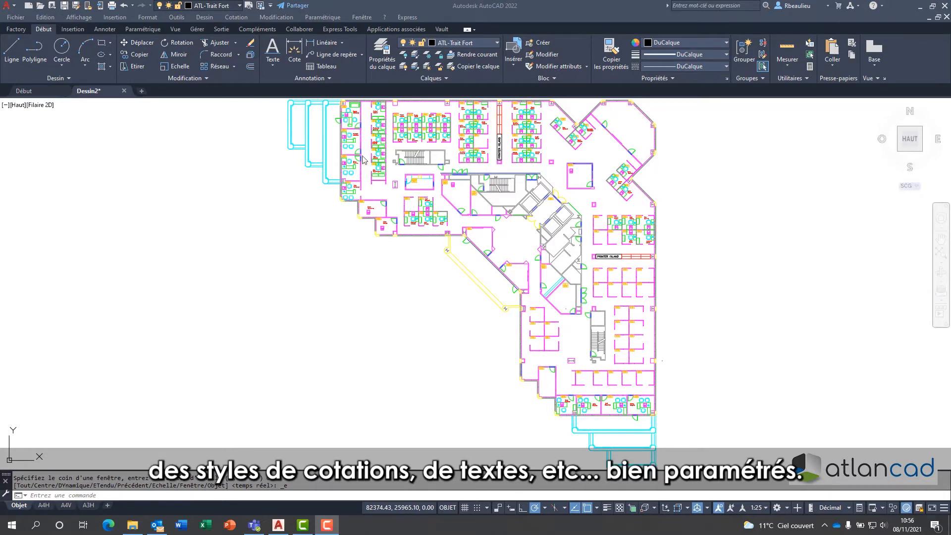
- Check the Annotative option of the ATLANCAD text style without changing the style
{"action": "left_click", "coordinate": [322, 79]}
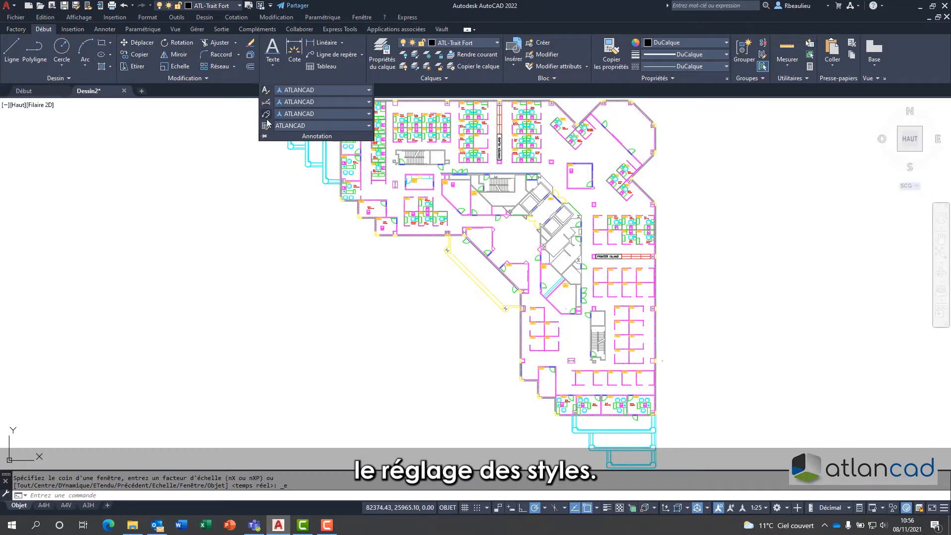
{"action": "left_click", "coordinate": [267, 90]}
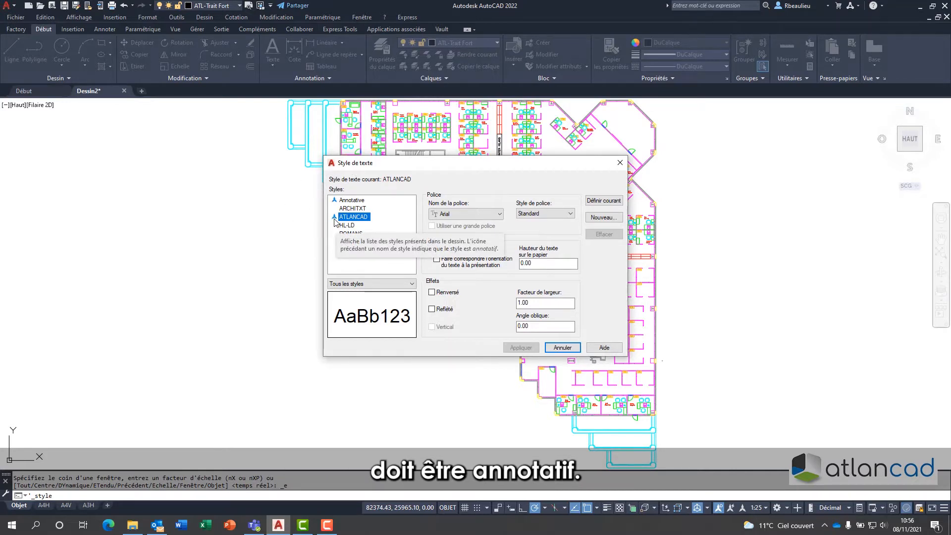
{"action": "left_click", "coordinate": [431, 249]}
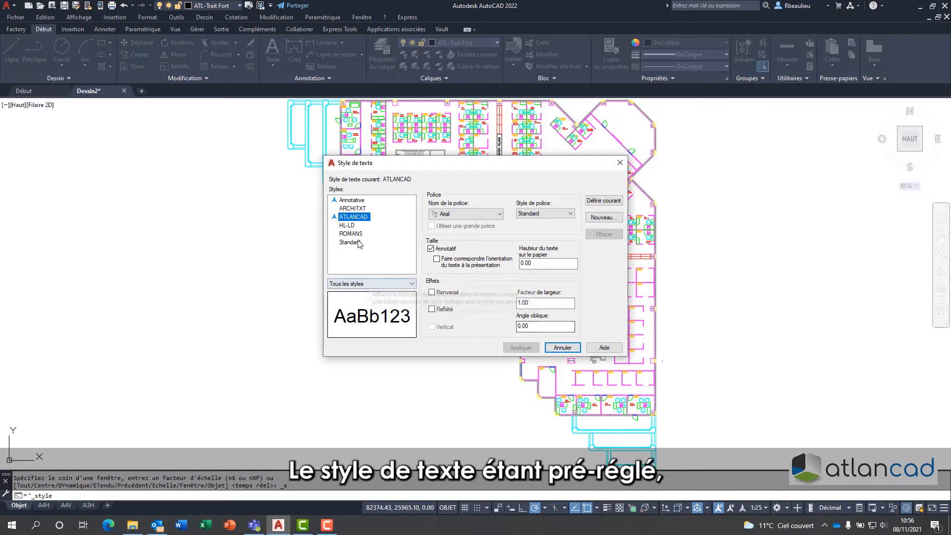
{"action": "left_click", "coordinate": [563, 347]}
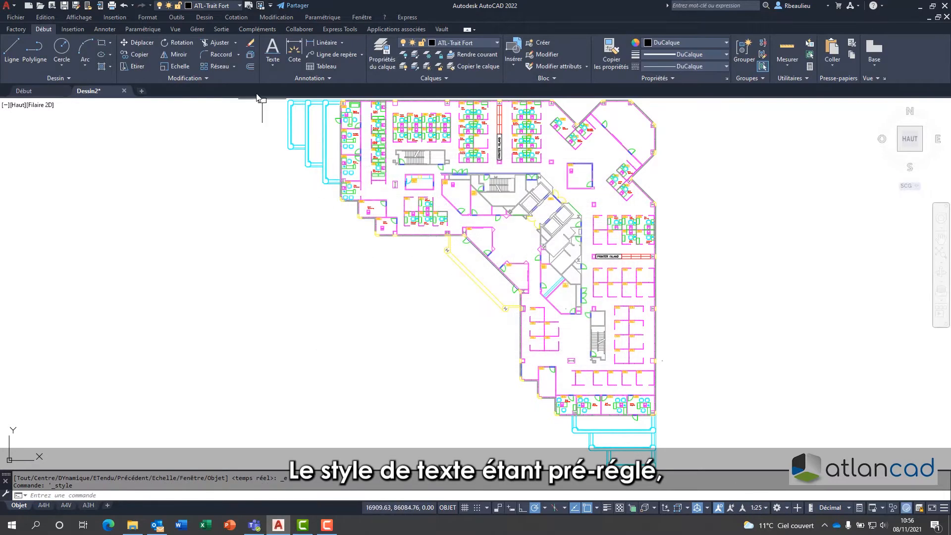
- Check the Annotative option in the fit settings of the ATLANCAD dimension style
{"action": "left_click", "coordinate": [308, 79]}
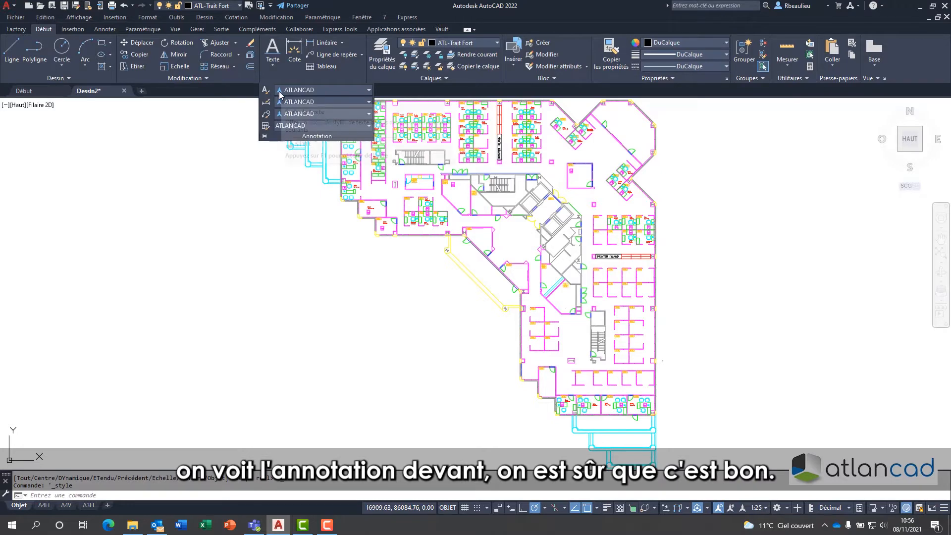
{"action": "left_click", "coordinate": [267, 104]}
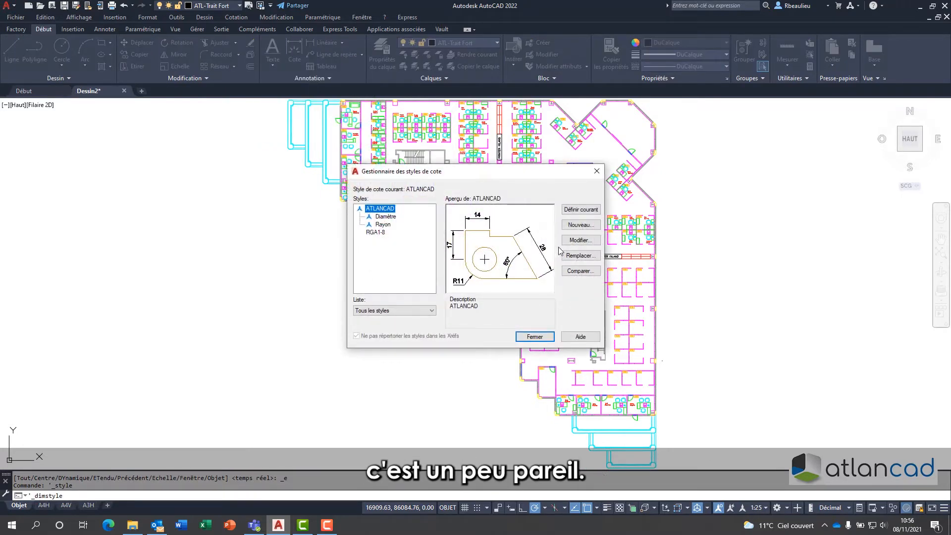
{"action": "left_click", "coordinate": [580, 240]}
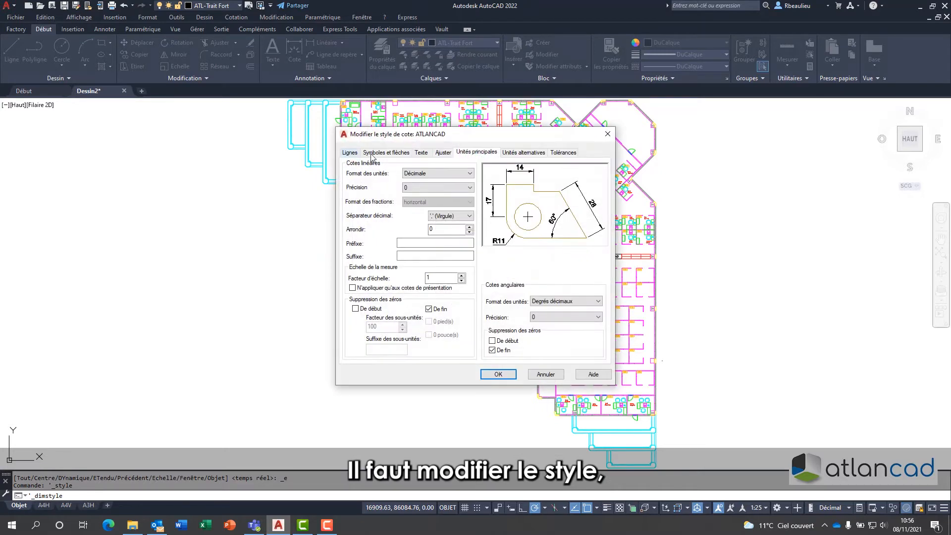
{"action": "left_click", "coordinate": [443, 153]}
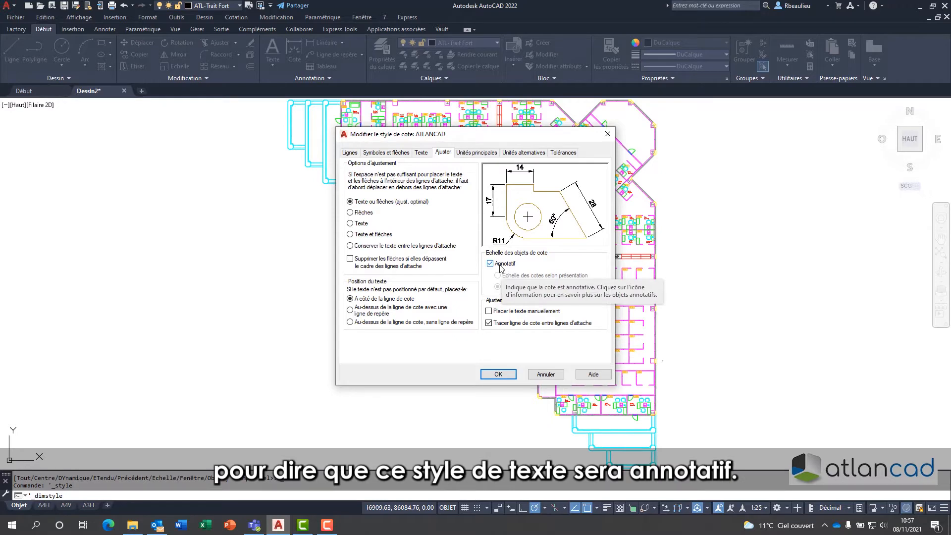
{"action": "left_click", "coordinate": [608, 135]}
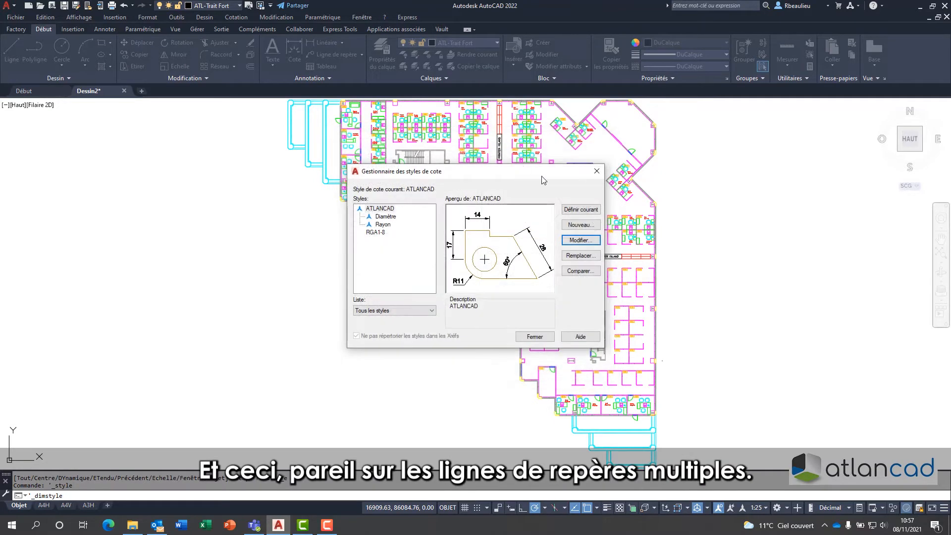
{"action": "left_click", "coordinate": [597, 171]}
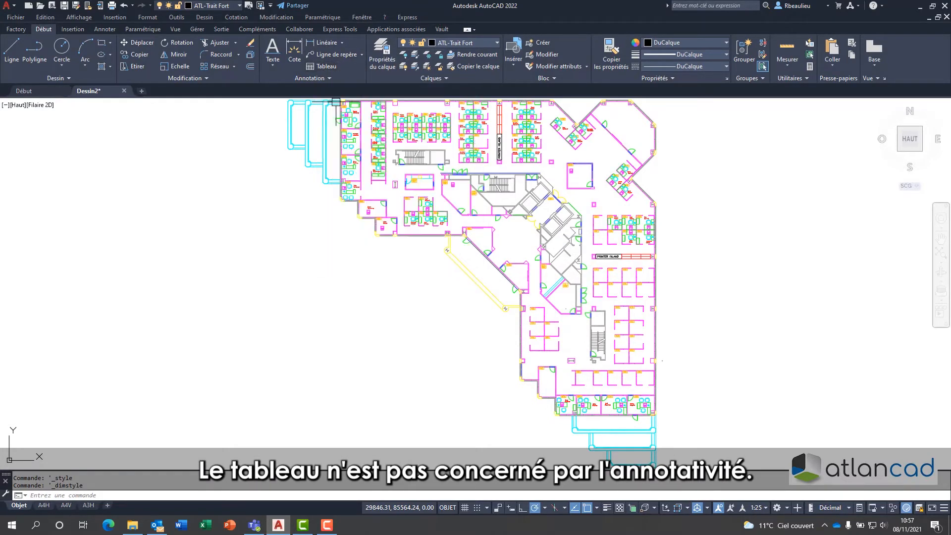
- Examine the line spacing, arrow size and text height settings of the ATLANCAD dimension style
{"action": "left_click", "coordinate": [323, 81]}
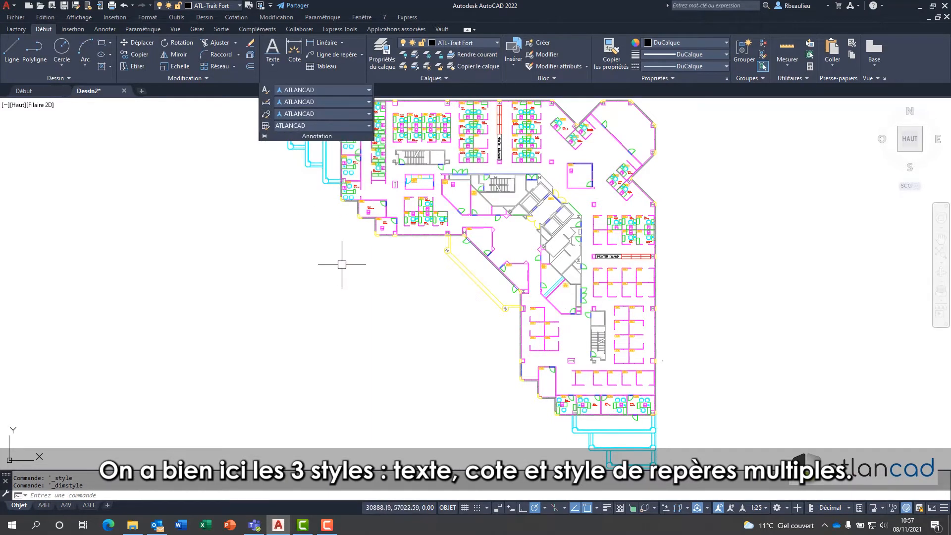
{"action": "left_click", "coordinate": [323, 77]}
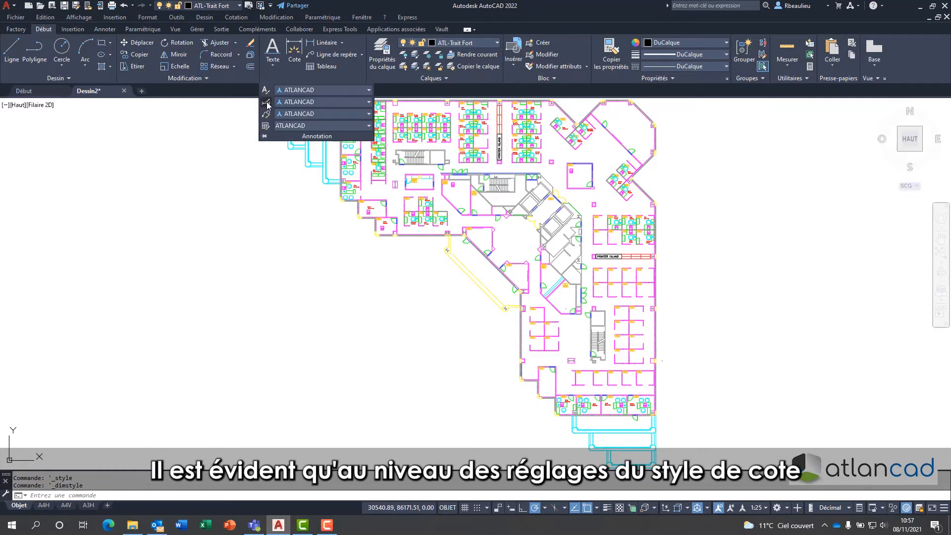
{"action": "left_click", "coordinate": [269, 106]}
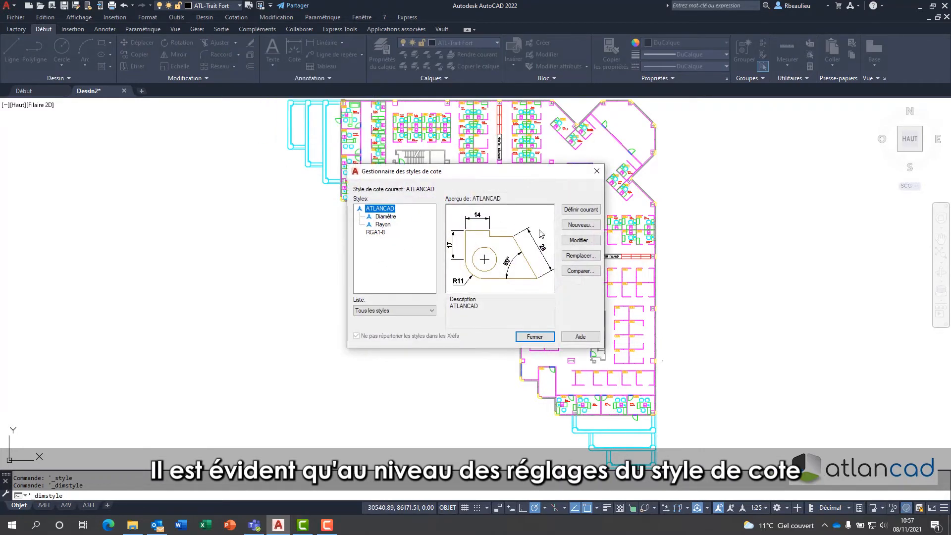
{"action": "left_click", "coordinate": [581, 240]}
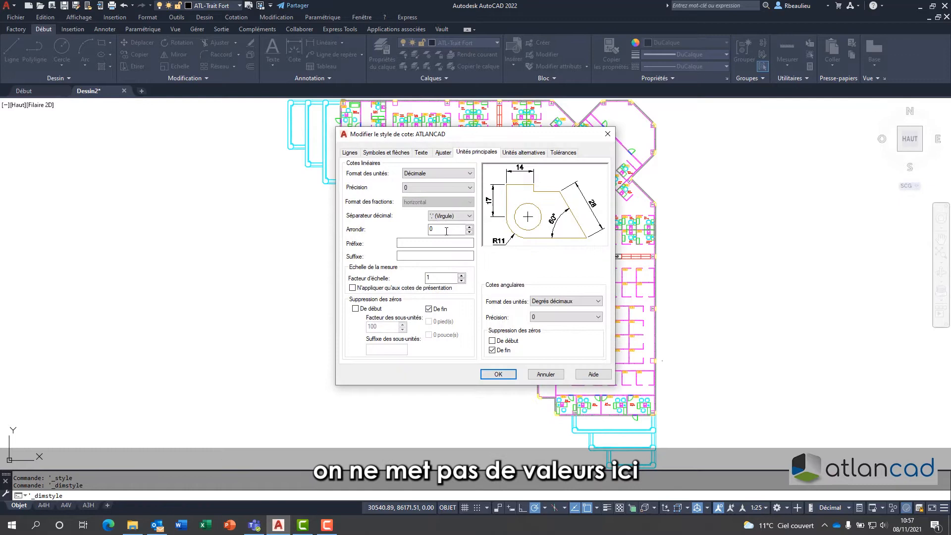
{"action": "left_click", "coordinate": [349, 153]}
{"action": "left_click", "coordinate": [449, 231]}
{"action": "double_click", "coordinate": [448, 232]}
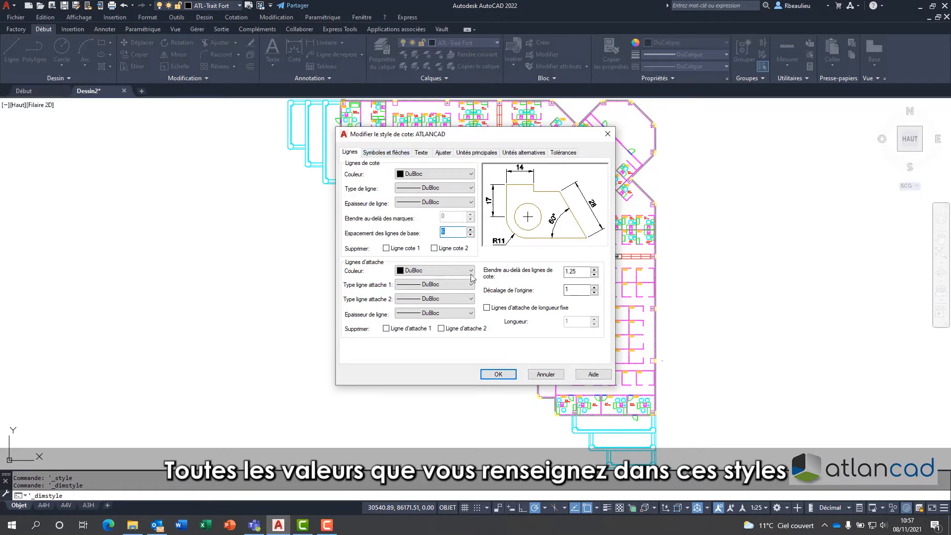
{"action": "left_click", "coordinate": [392, 154]}
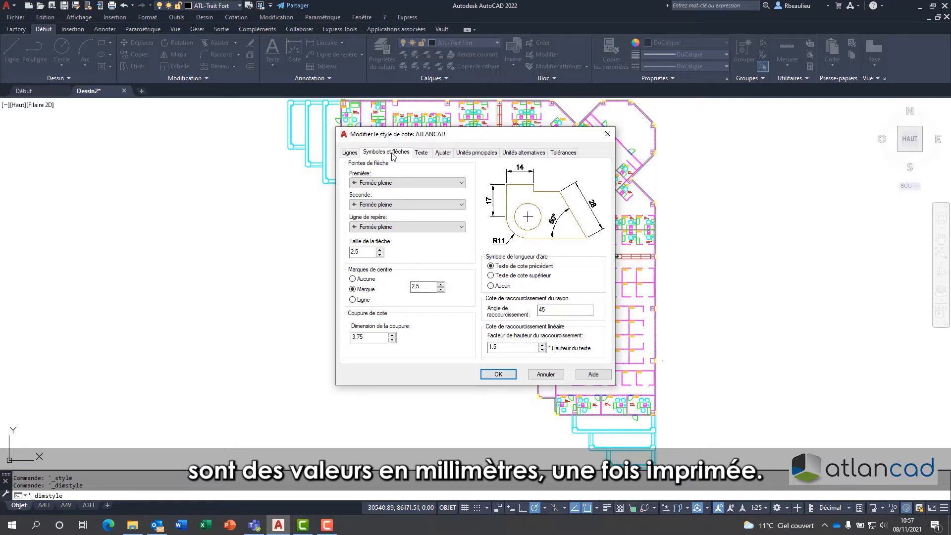
{"action": "left_click", "coordinate": [427, 155]}
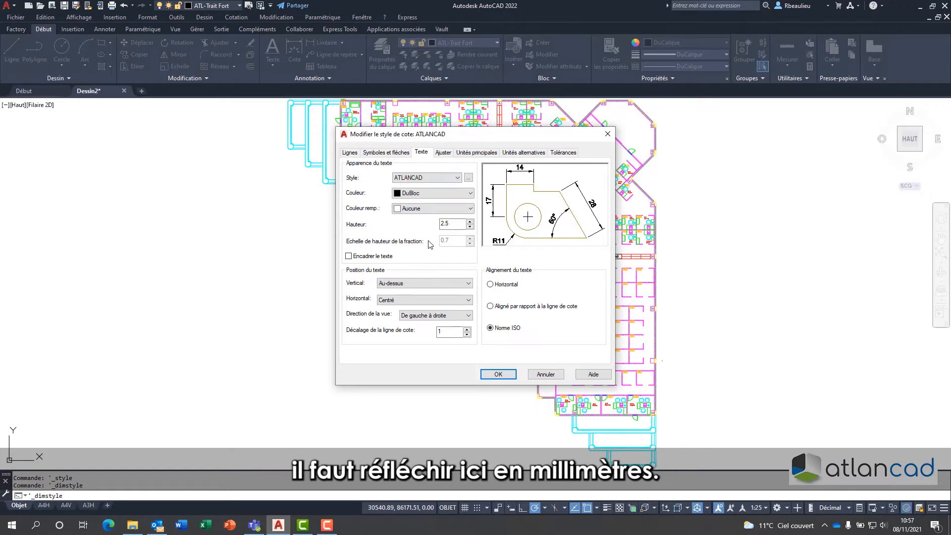
{"action": "left_click", "coordinate": [608, 135]}
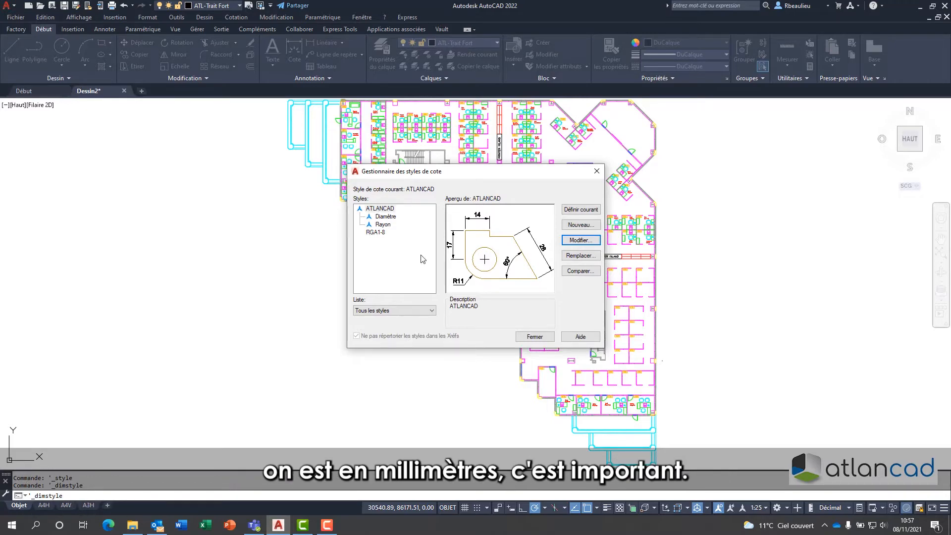
{"action": "left_click", "coordinate": [535, 337]}
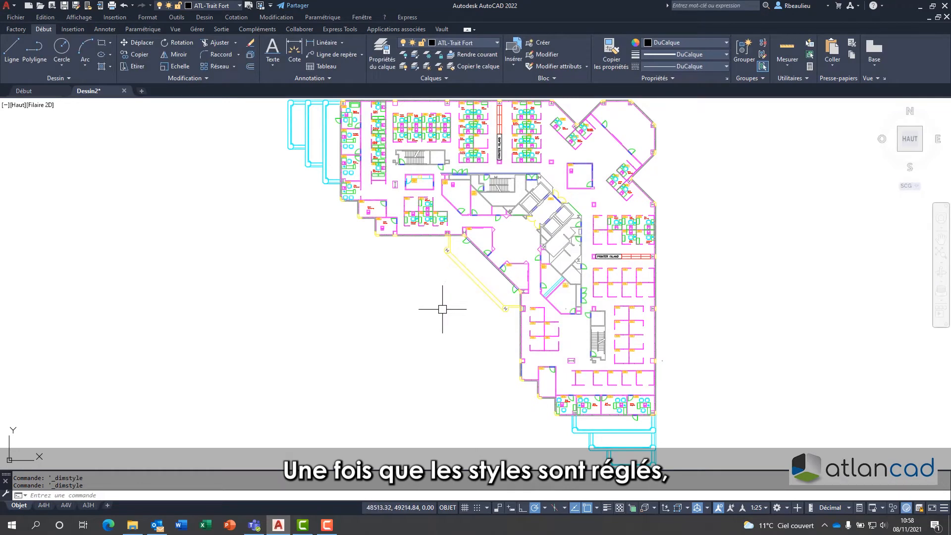
- Set the model space annotation scale to 1:250
{"action": "left_click", "coordinate": [766, 510]}
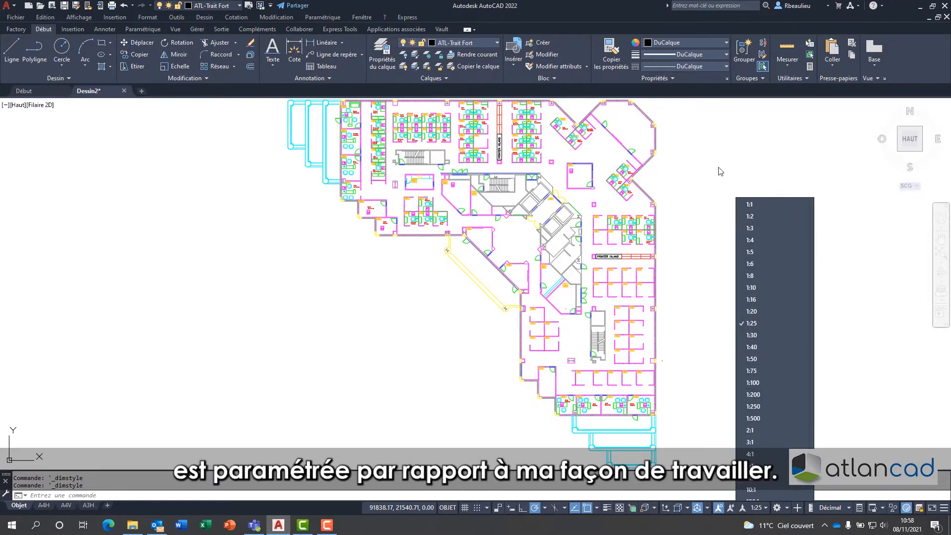
{"action": "left_click", "coordinate": [678, 194]}
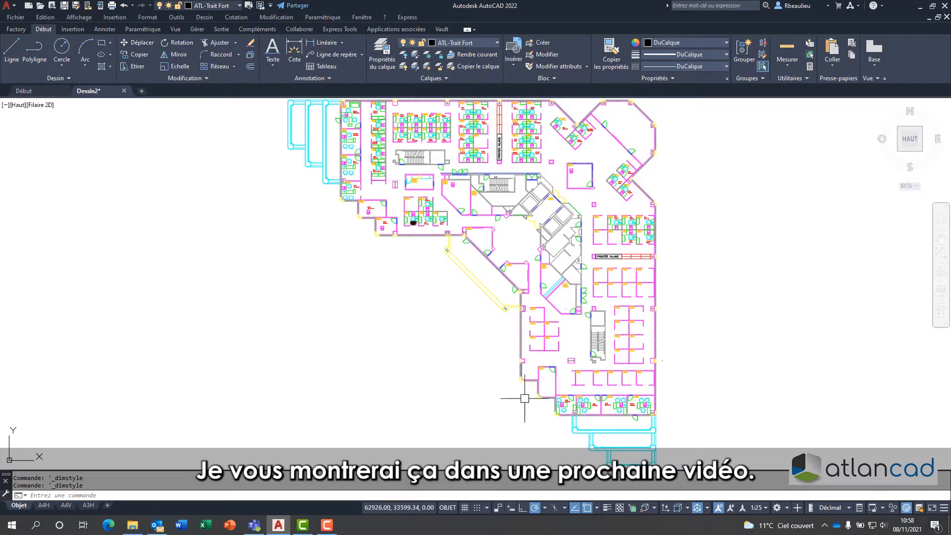
{"action": "left_click", "coordinate": [758, 507]}
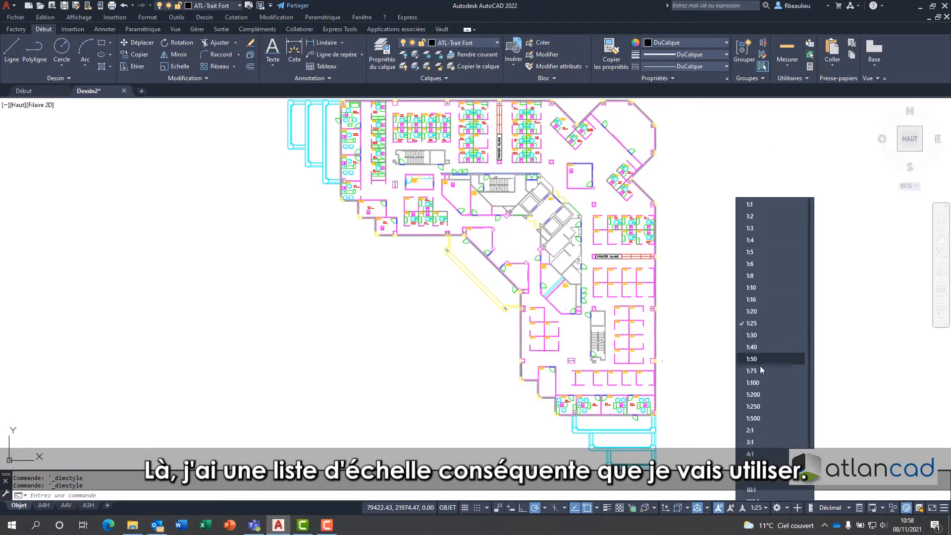
{"action": "left_click", "coordinate": [759, 405]}
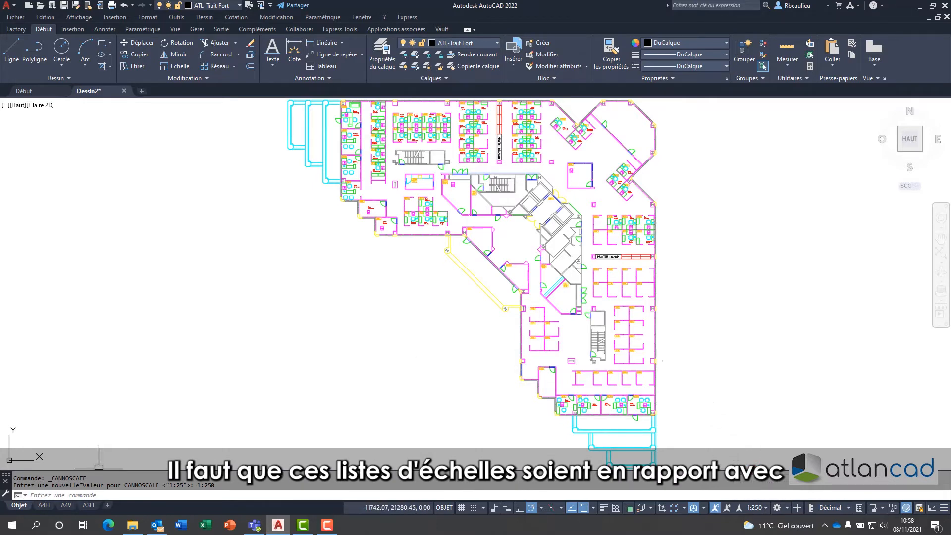
- Open the A3H layout and check the scales of the floor plan viewport and the detail viewport
{"action": "mouse_move", "coordinate": [93, 508]}
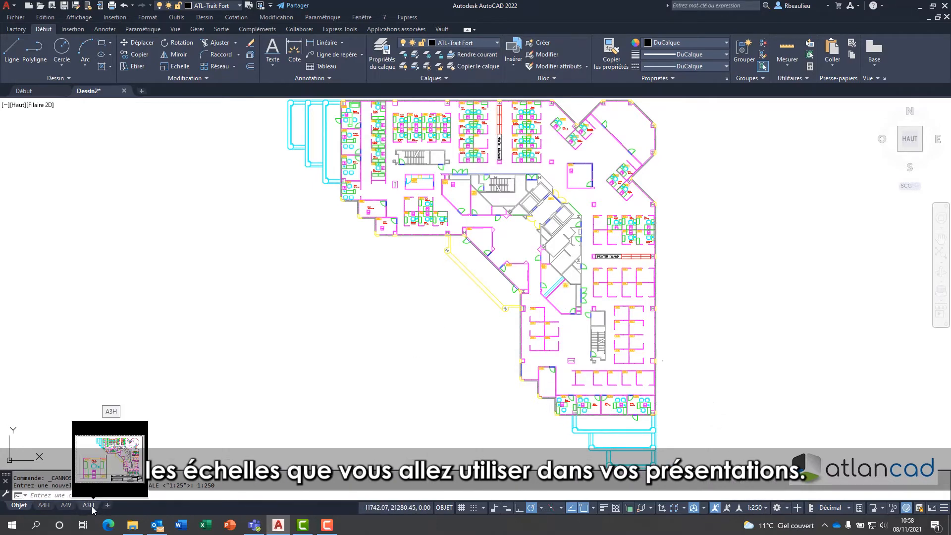
{"action": "left_click", "coordinate": [91, 506]}
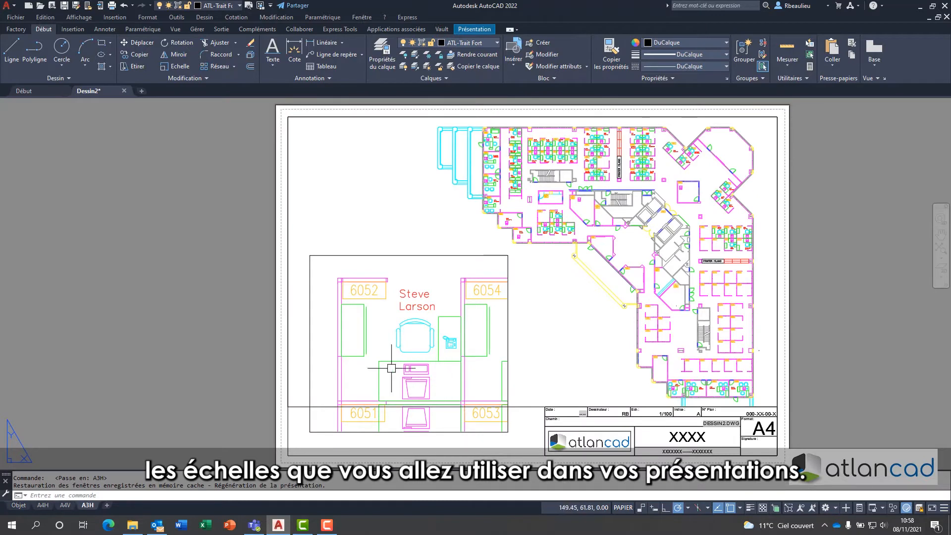
{"action": "scroll", "coordinate": [275, 271], "scroll_direction": "down", "scroll_amount": 1}
{"action": "middle_click_drag", "start_coordinate": [275, 272], "coordinate": [258, 266]}
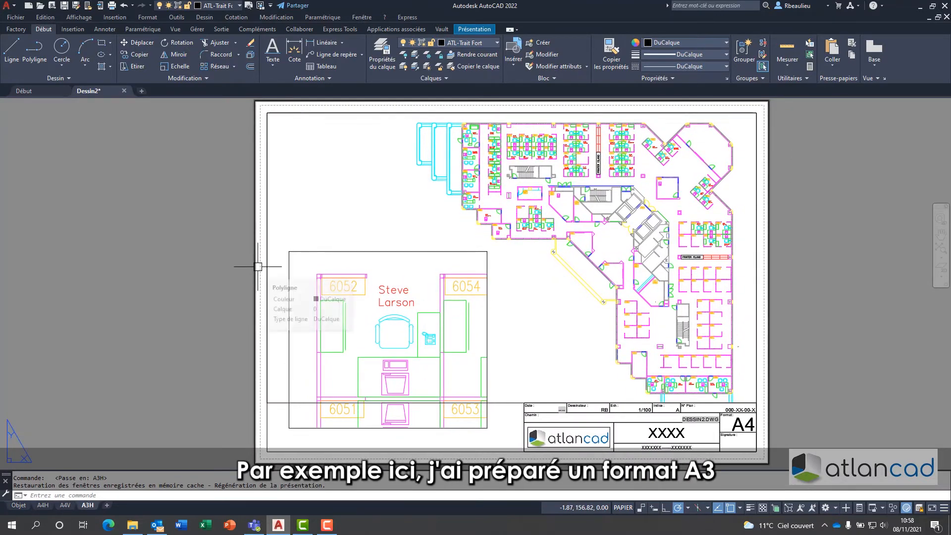
{"action": "left_click", "coordinate": [501, 403]}
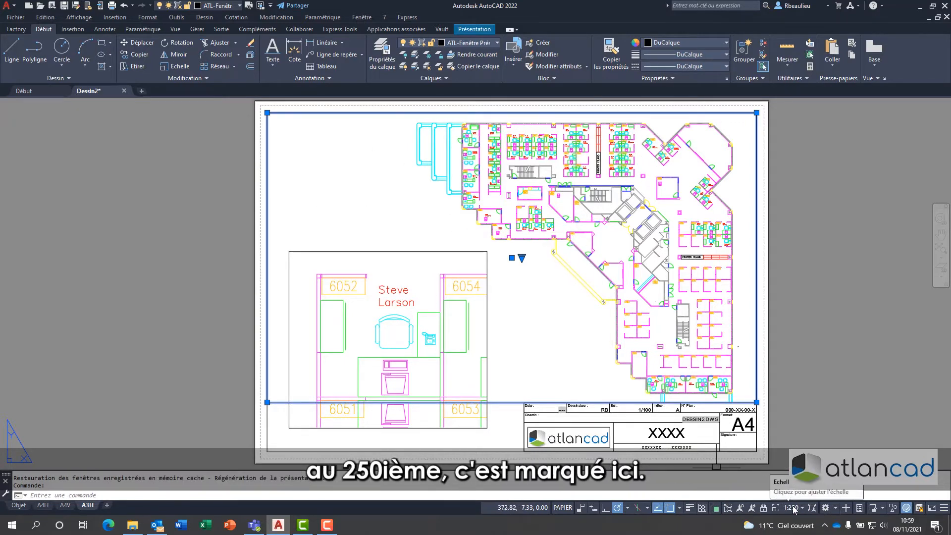
{"action": "key", "text": "Escape"}
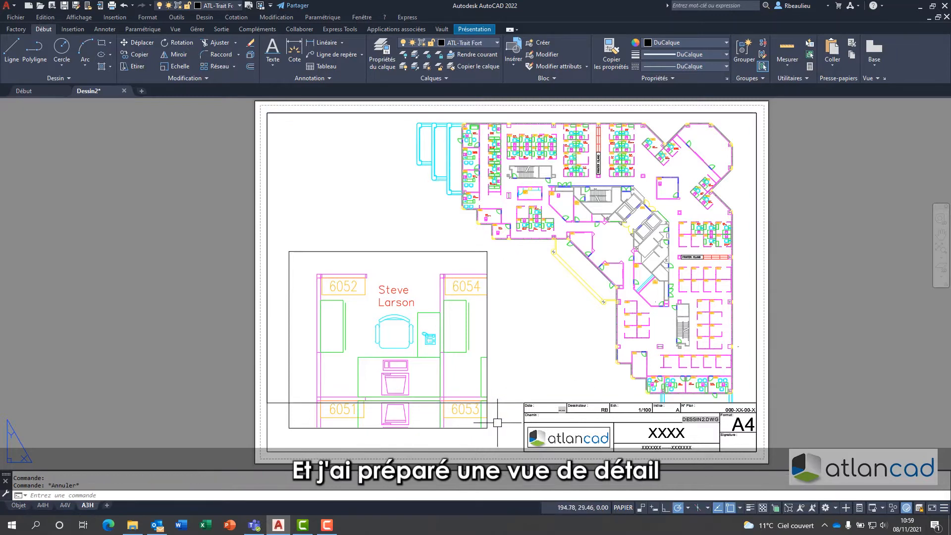
{"action": "left_click", "coordinate": [487, 427]}
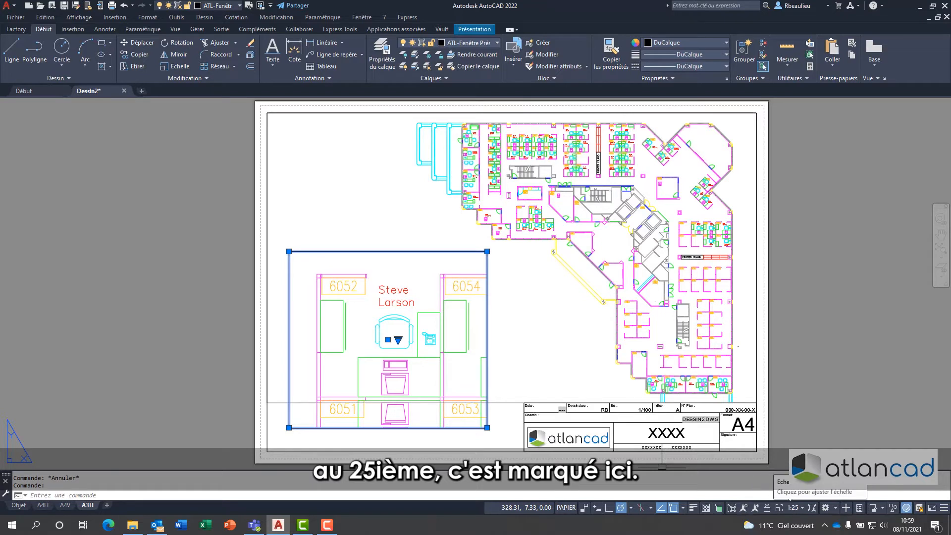
{"action": "key", "text": "Escape"}
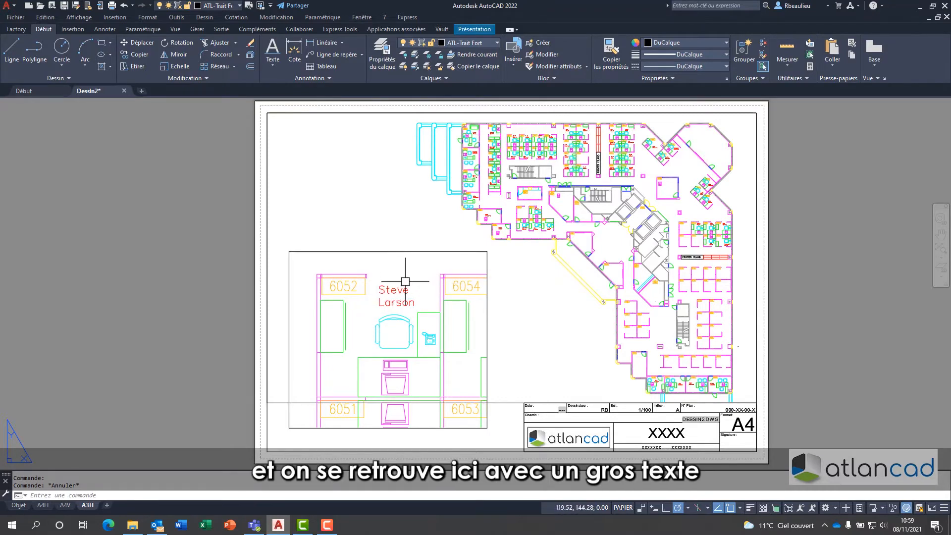
- Compare the text size between the detail and floor plan viewports, and return to model space
{"action": "scroll", "coordinate": [515, 139], "scroll_direction": "up", "scroll_amount": 8}
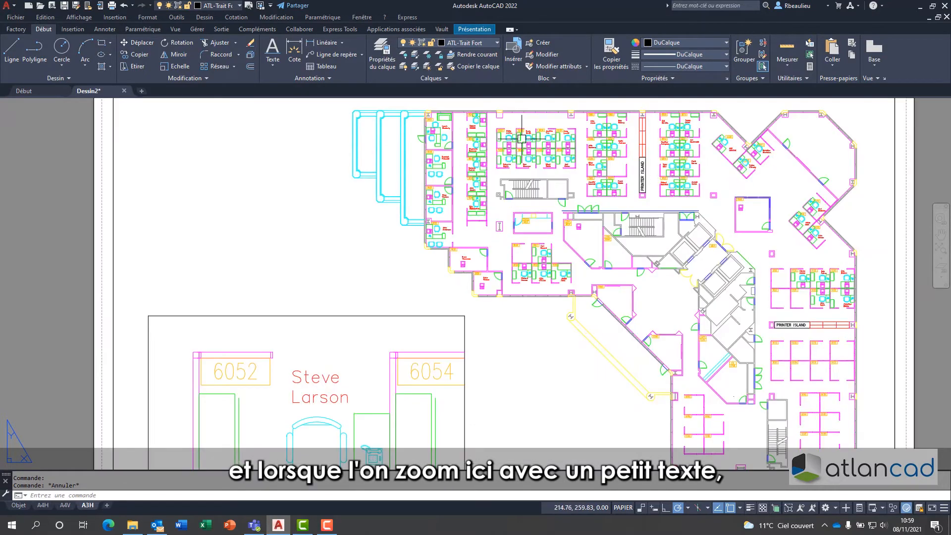
{"action": "scroll", "coordinate": [465, 115], "scroll_direction": "down", "scroll_amount": 5}
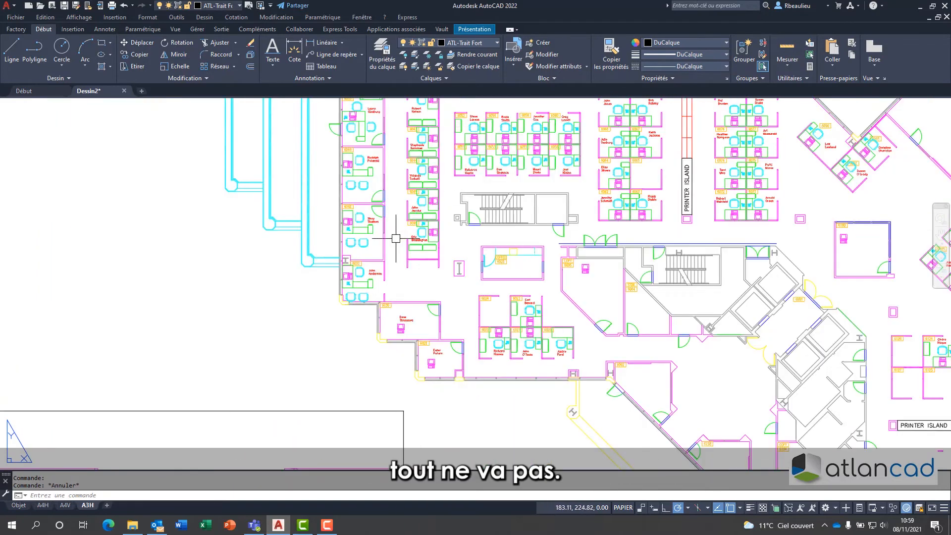
{"action": "scroll", "coordinate": [392, 243], "scroll_direction": "down", "scroll_amount": 3}
{"action": "middle_click_drag", "start_coordinate": [354, 273], "coordinate": [437, 250]}
{"action": "left_click", "coordinate": [19, 506]}
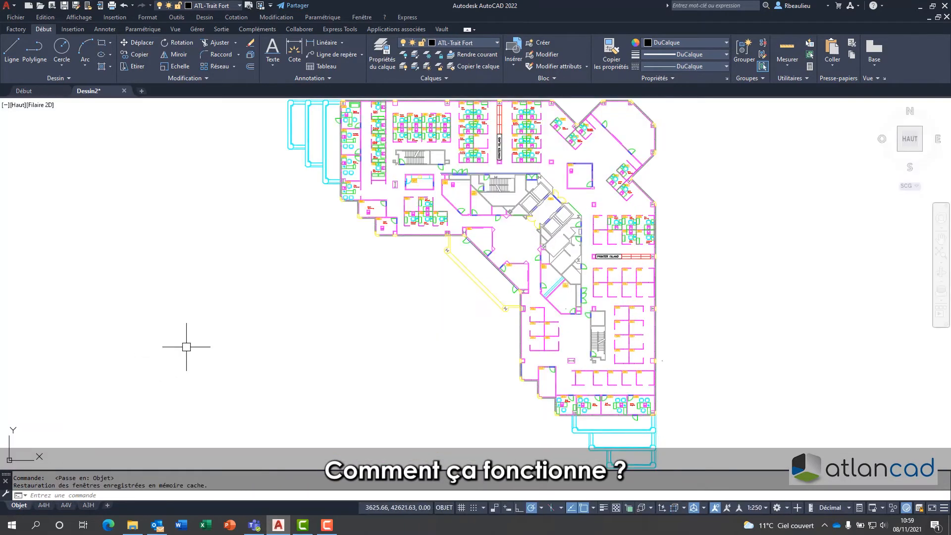
- Add a horizontal dimension below the straight wall from office 6028's outer corner to the corner at room 6002
{"action": "middle_click_drag", "start_coordinate": [283, 304], "coordinate": [287, 345]}
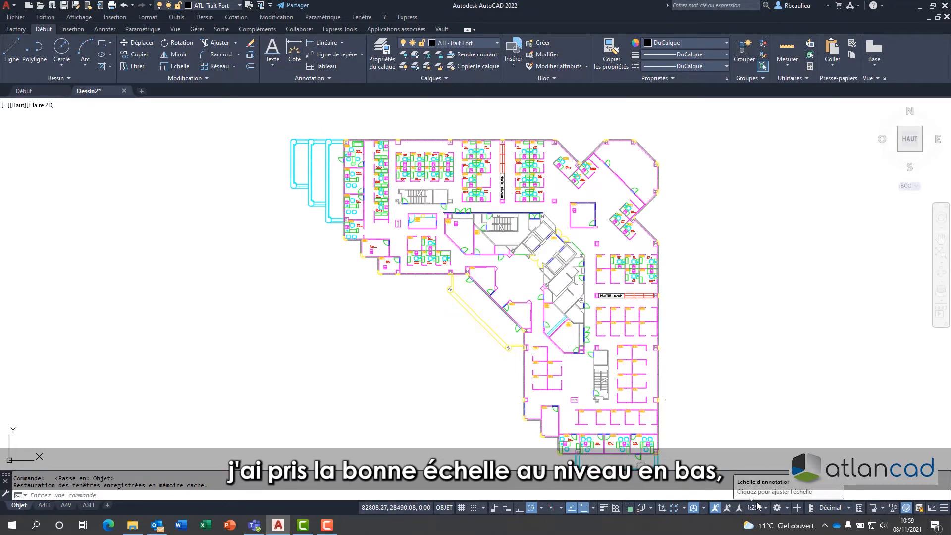
{"action": "left_click", "coordinate": [294, 50]}
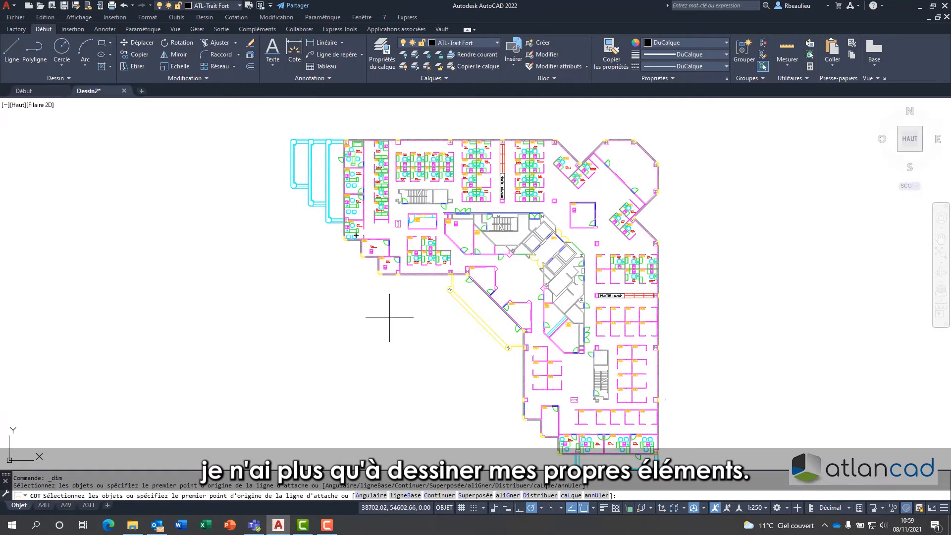
{"action": "scroll", "coordinate": [382, 288], "scroll_direction": "up", "scroll_amount": 8}
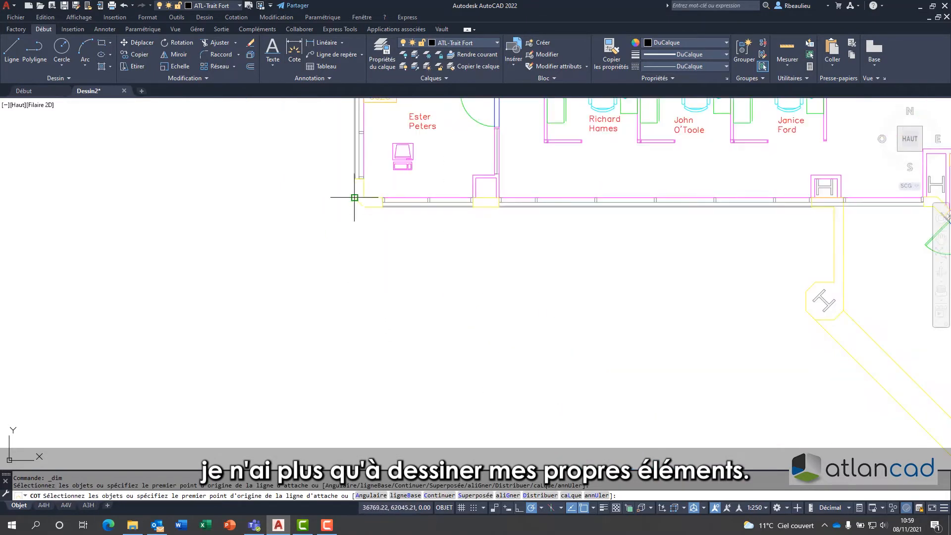
{"action": "left_click", "coordinate": [355, 197]}
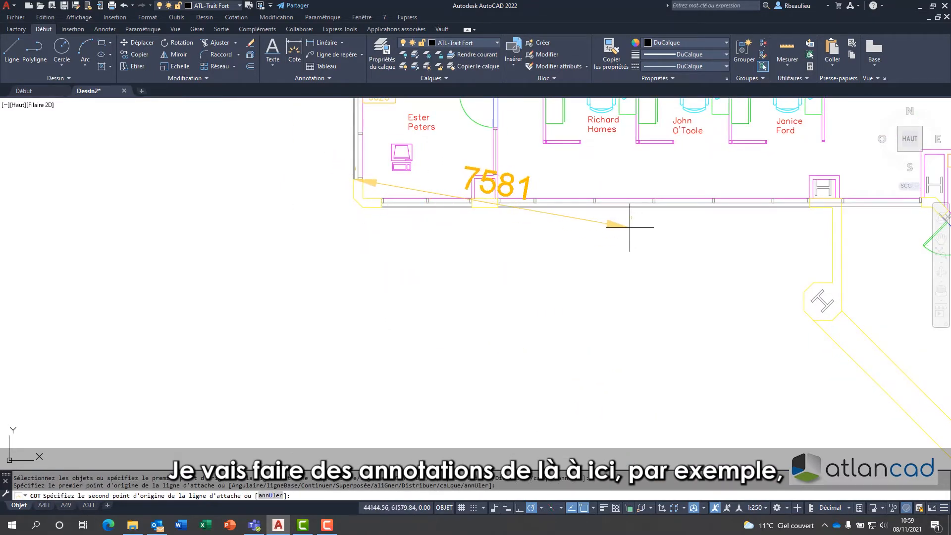
{"action": "scroll", "coordinate": [629, 227], "scroll_direction": "down", "scroll_amount": 5}
{"action": "left_click", "coordinate": [584, 244]}
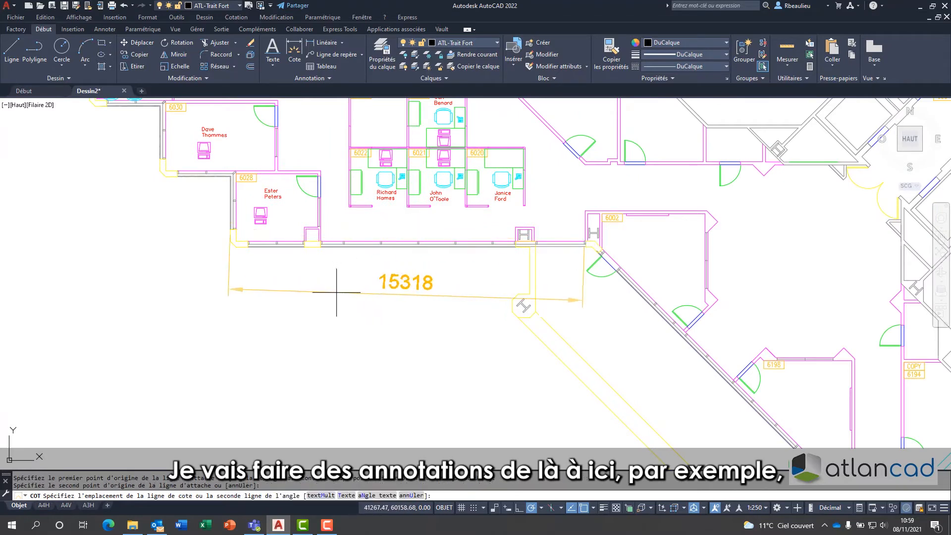
{"action": "left_click", "coordinate": [545, 295]}
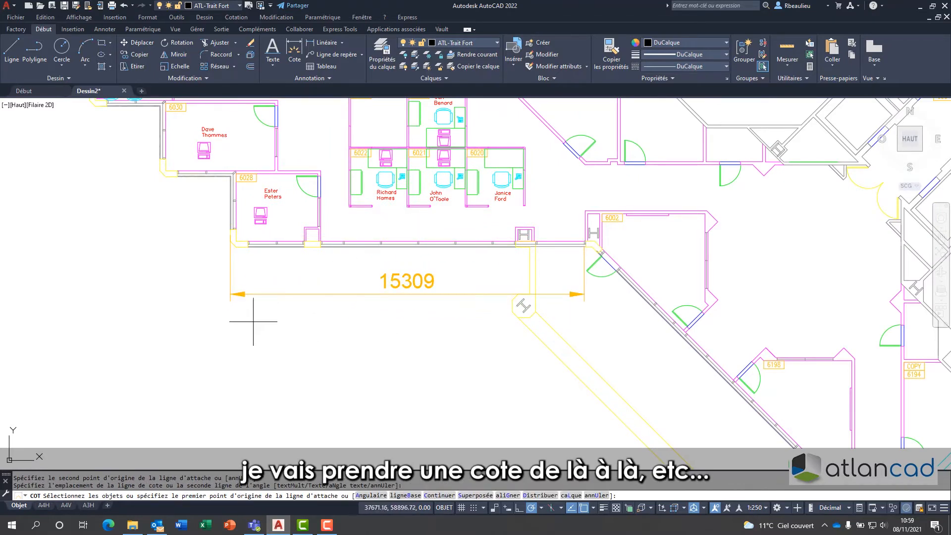
- Add a vertical dimension beside the stepped facade, from office 6028's outer corner to the outer corner above office 6030
{"action": "middle_click_drag", "start_coordinate": [253, 322], "coordinate": [367, 379]}
{"action": "left_click", "coordinate": [347, 303]}
{"action": "scroll", "coordinate": [268, 289], "scroll_direction": "down", "scroll_amount": 4}
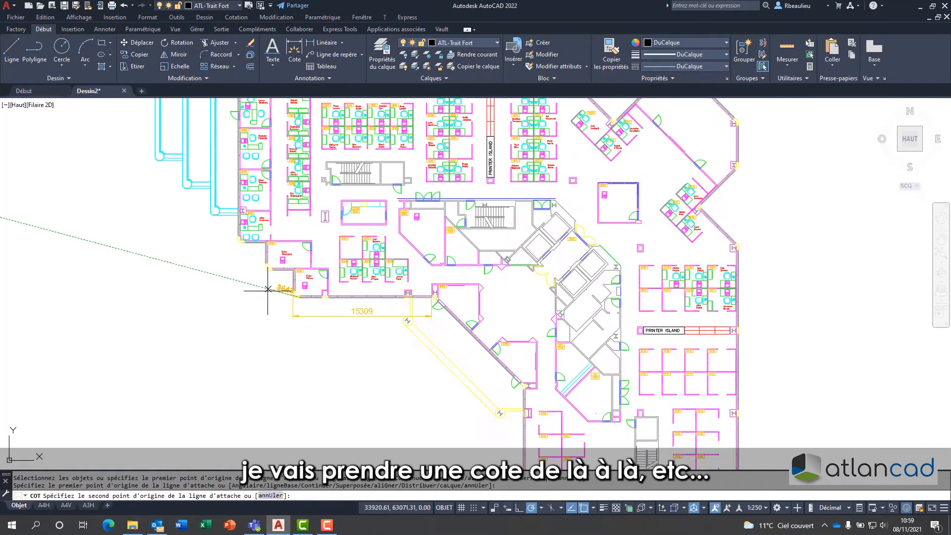
{"action": "middle_click_drag", "start_coordinate": [267, 289], "coordinate": [370, 348]}
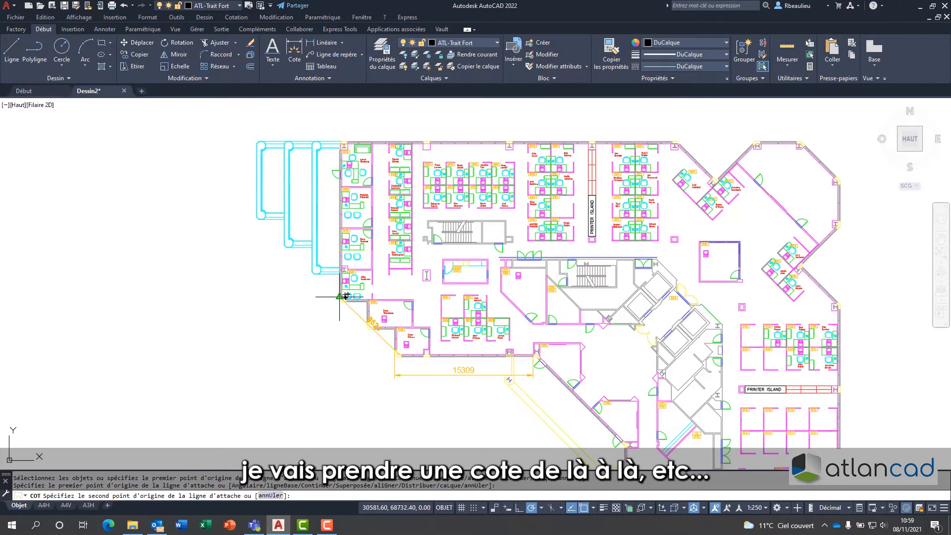
{"action": "left_click", "coordinate": [395, 354]}
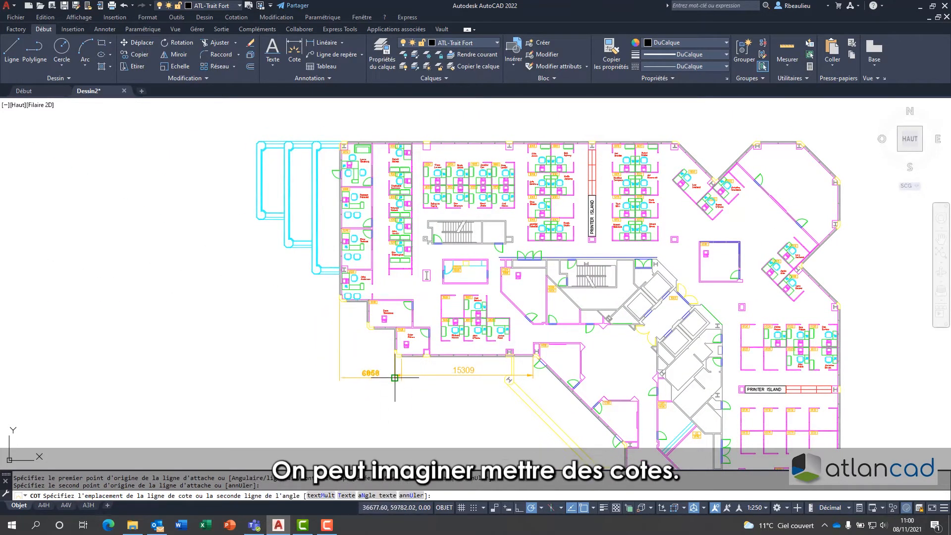
{"action": "left_click", "coordinate": [316, 307]}
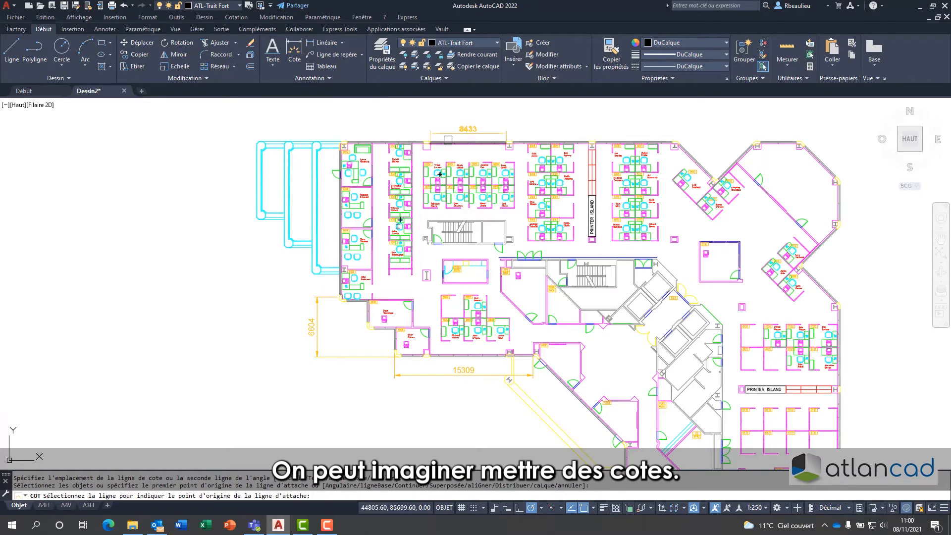
- Place a horizontal dimension across offices 6052 to 6060, from the wall between 6042 and 6043 to the wall between 6068 and 6066
{"action": "scroll", "coordinate": [446, 143], "scroll_direction": "up", "scroll_amount": 4}
{"action": "left_click", "coordinate": [310, 263]}
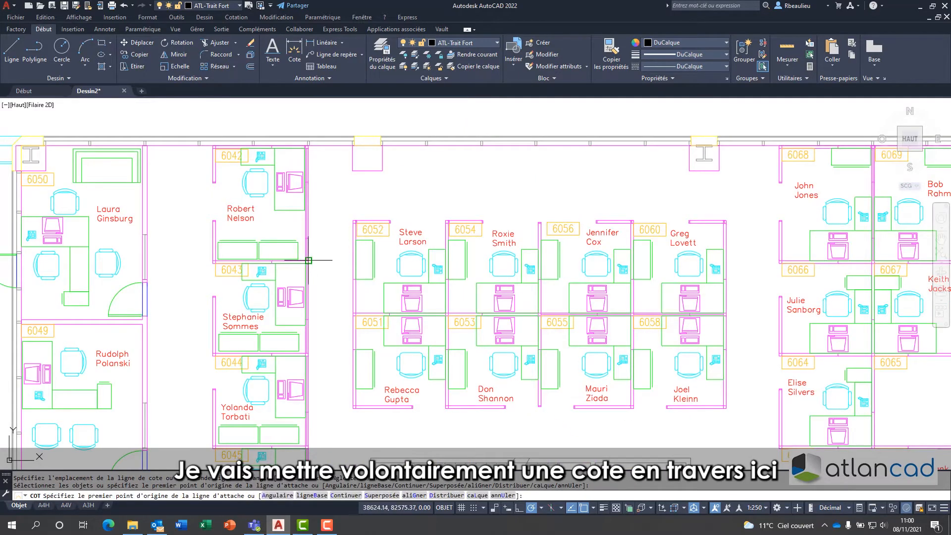
{"action": "left_click", "coordinate": [779, 263]}
{"action": "left_click", "coordinate": [753, 276]}
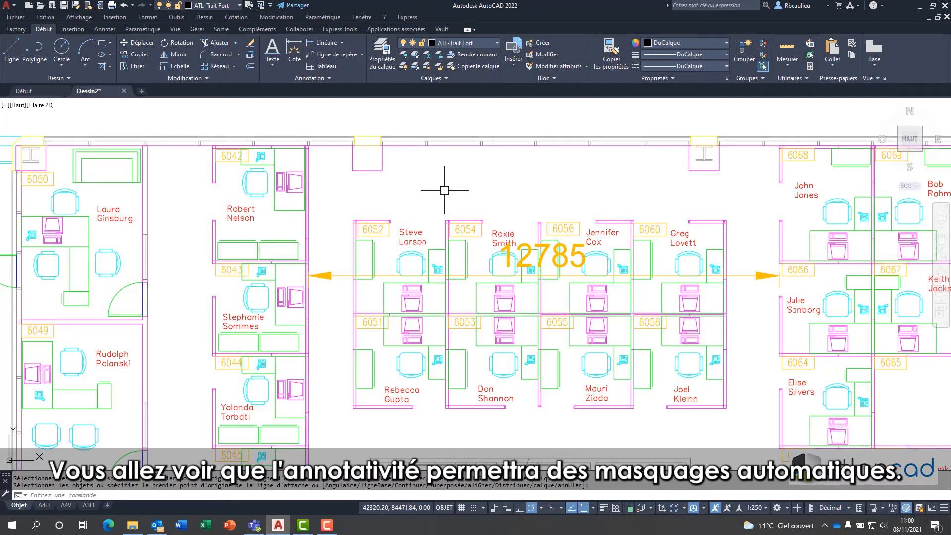
- Add the single-line text "Cote Générale" below the horizontal wall dimension, with a paper height of 2.50 and 0 rotation
{"action": "scroll", "coordinate": [446, 194], "scroll_direction": "down", "scroll_amount": 3}
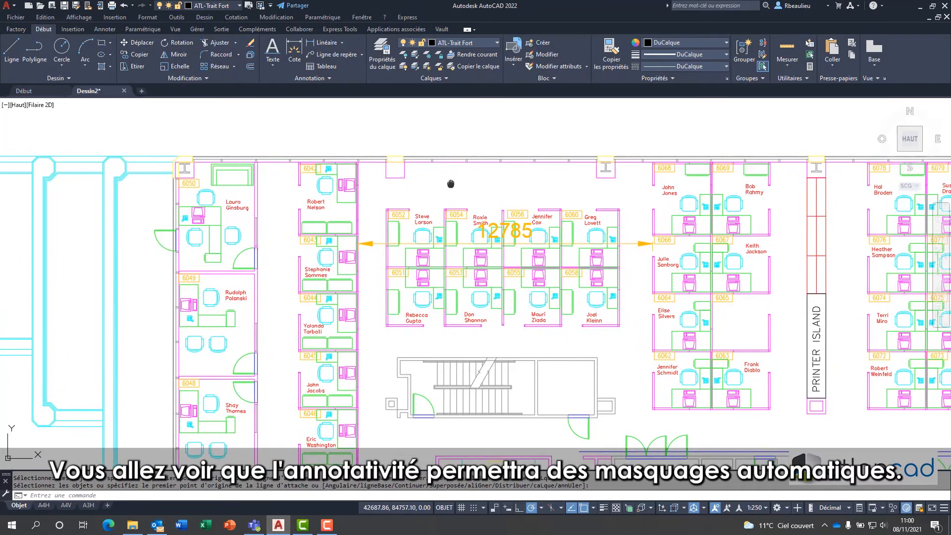
{"action": "scroll", "coordinate": [441, 186], "scroll_direction": "down", "scroll_amount": 2}
{"action": "scroll", "coordinate": [428, 182], "scroll_direction": "down", "scroll_amount": 3}
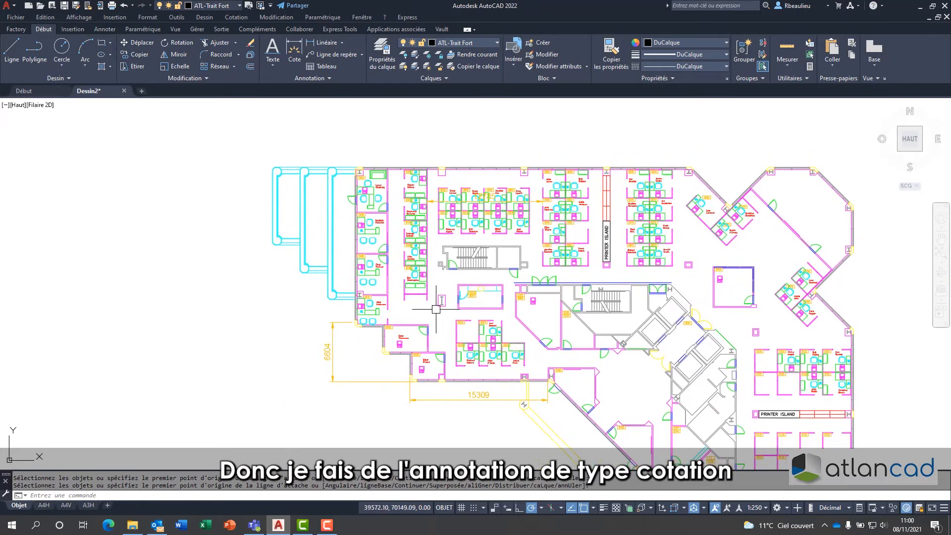
{"action": "left_click", "coordinate": [273, 66]}
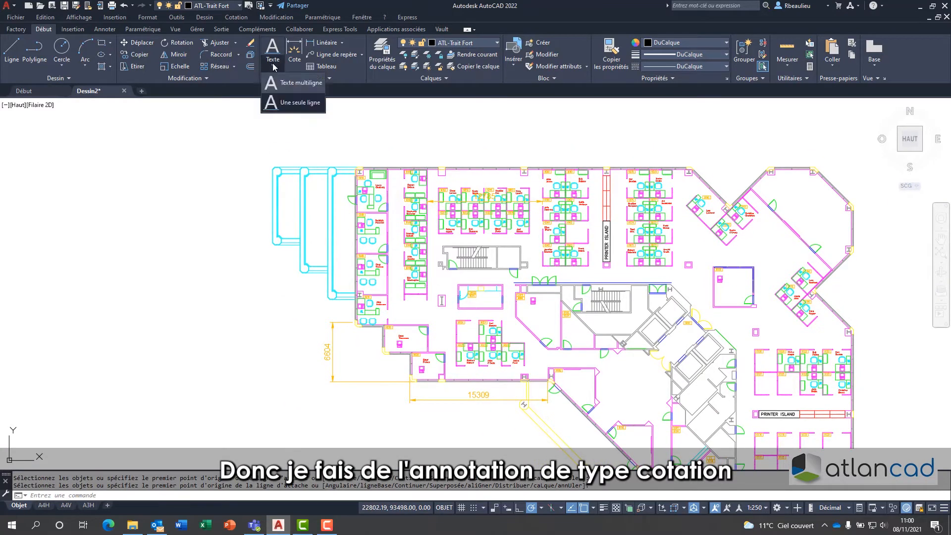
{"action": "left_click", "coordinate": [273, 105]}
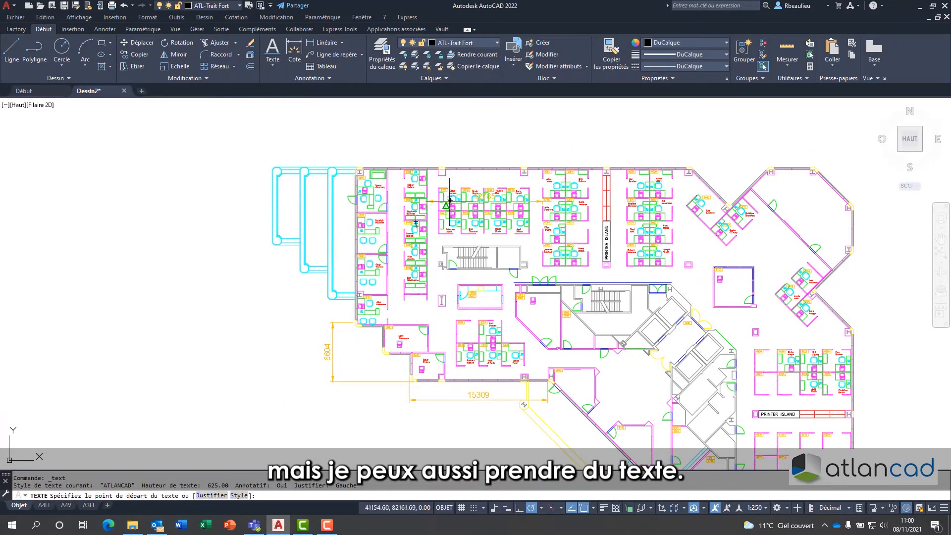
{"action": "scroll", "coordinate": [467, 182], "scroll_direction": "up", "scroll_amount": 3}
{"action": "left_click", "coordinate": [414, 314]}
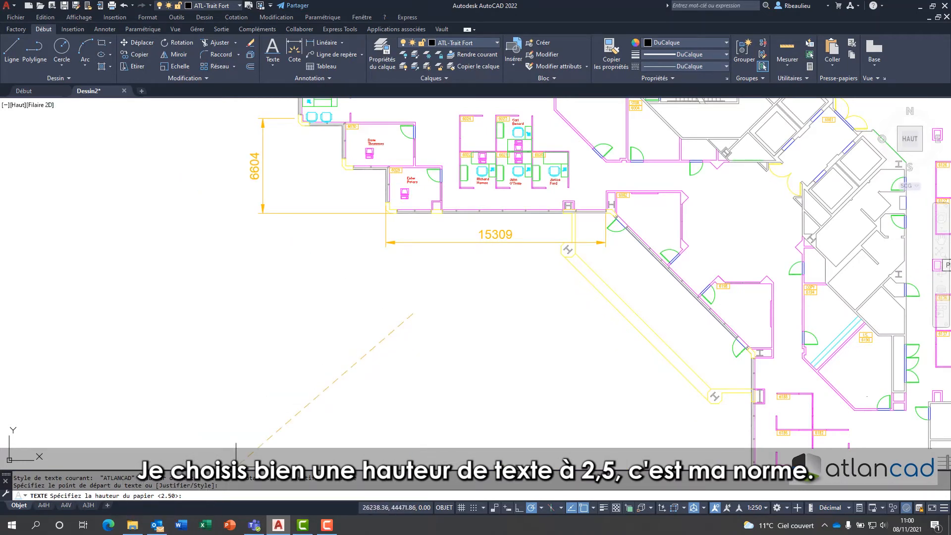
{"action": "key", "text": "Return"}
{"action": "key", "text": "Return"}
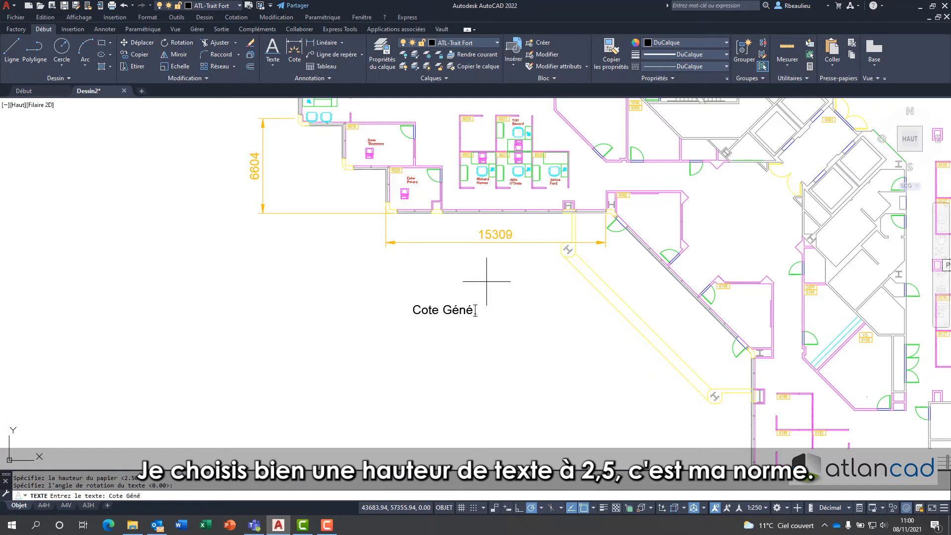
{"action": "key", "text": "Return"}
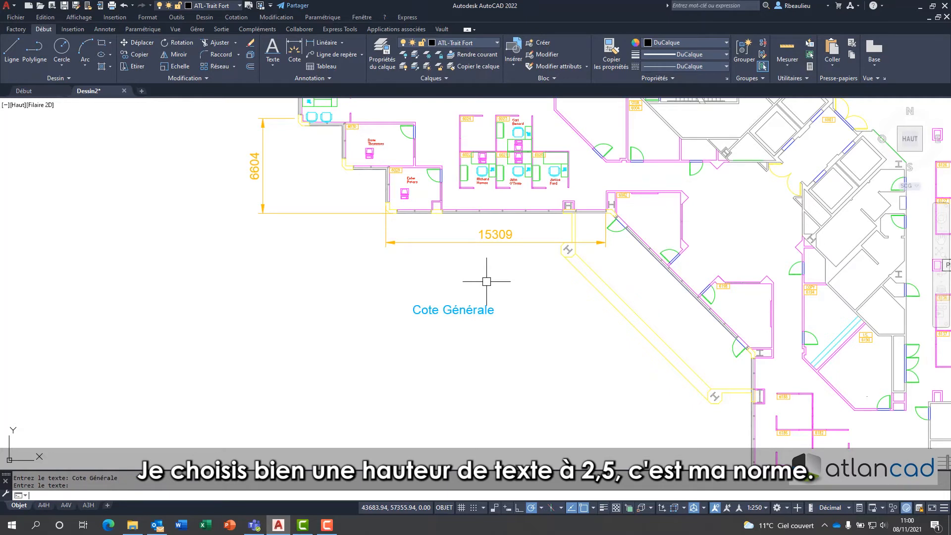
{"action": "key", "text": "Return"}
- Open the A3H layout and examine the new dimensions and text in the floor plan viewport
{"action": "middle_click_drag", "start_coordinate": [458, 307], "coordinate": [433, 360]}
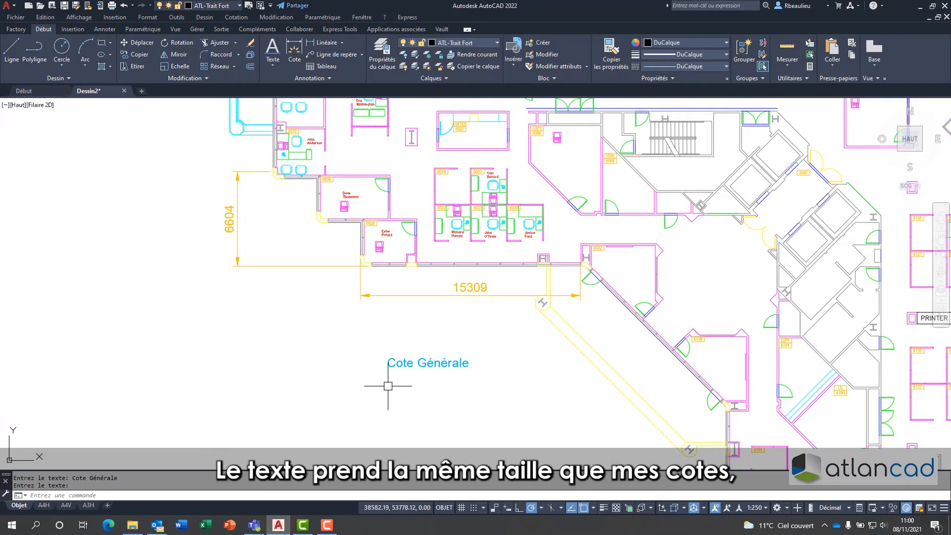
{"action": "scroll", "coordinate": [446, 276], "scroll_direction": "down", "scroll_amount": 2}
{"action": "middle_click_drag", "start_coordinate": [371, 302], "coordinate": [382, 372]}
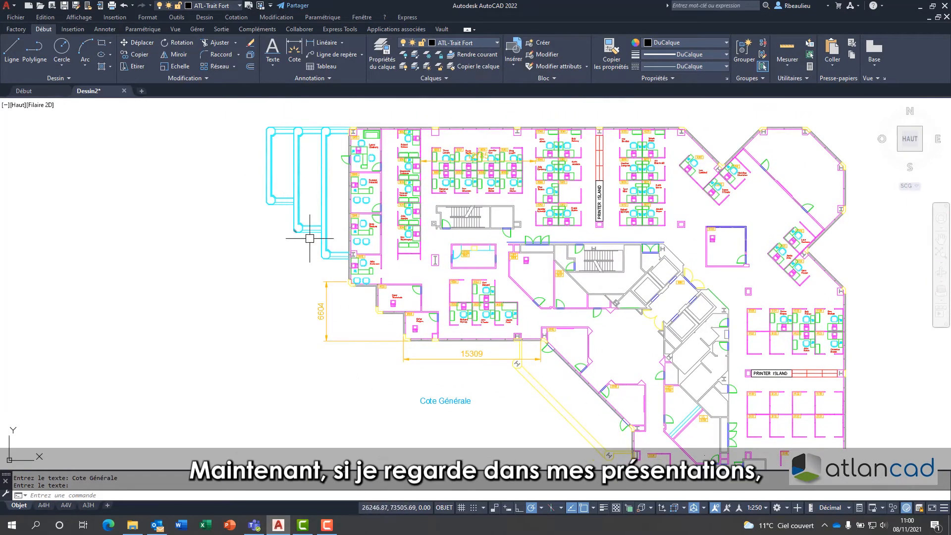
{"action": "left_click", "coordinate": [89, 505]}
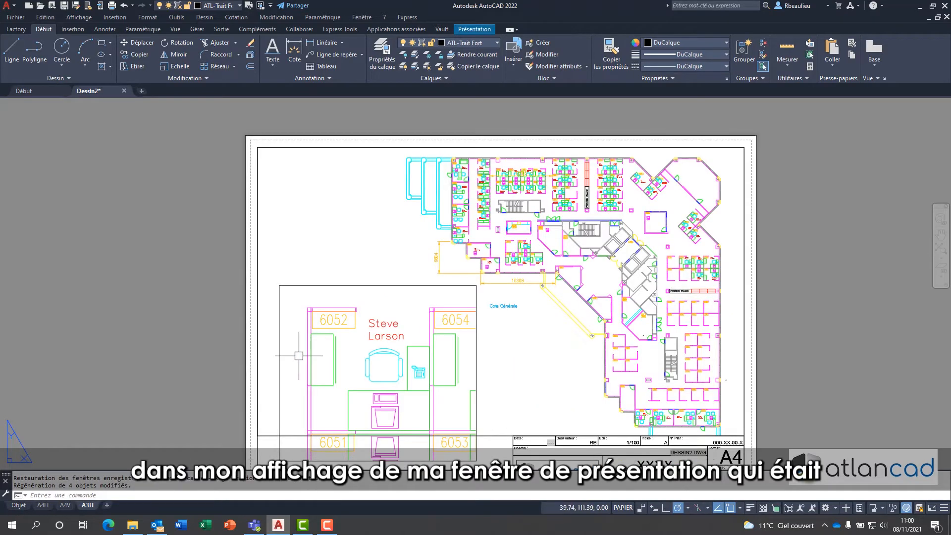
{"action": "middle_click_drag", "start_coordinate": [264, 216], "coordinate": [251, 196]}
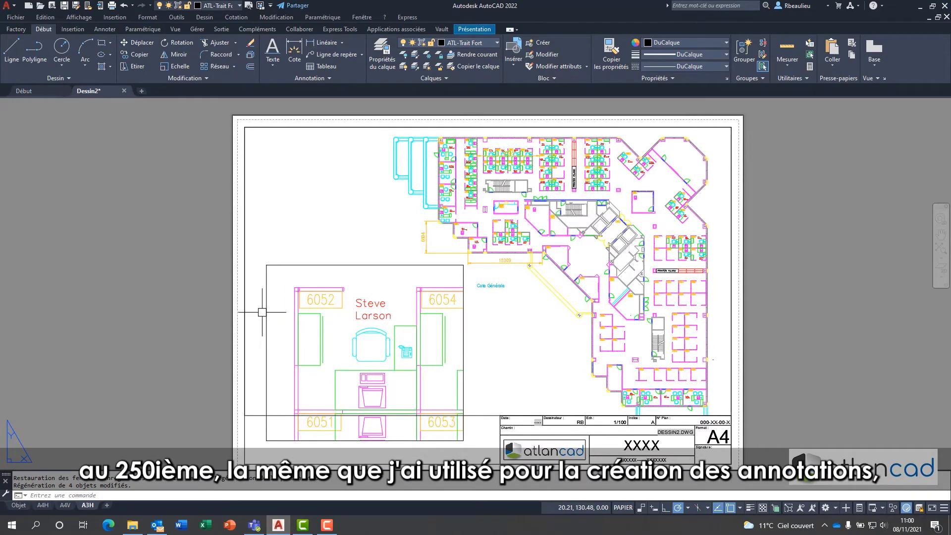
{"action": "scroll", "coordinate": [424, 238], "scroll_direction": "up", "scroll_amount": 5}
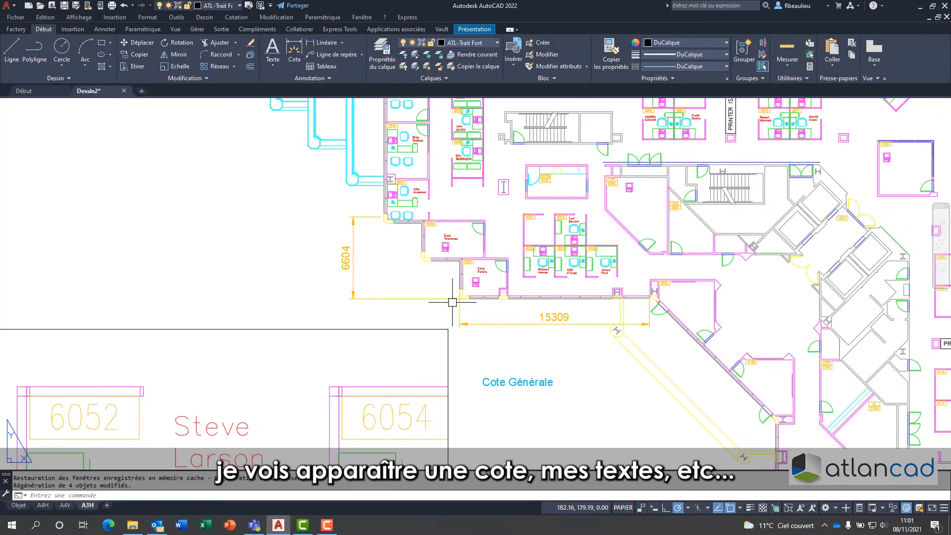
{"action": "middle_click_drag", "start_coordinate": [468, 280], "coordinate": [406, 453]}
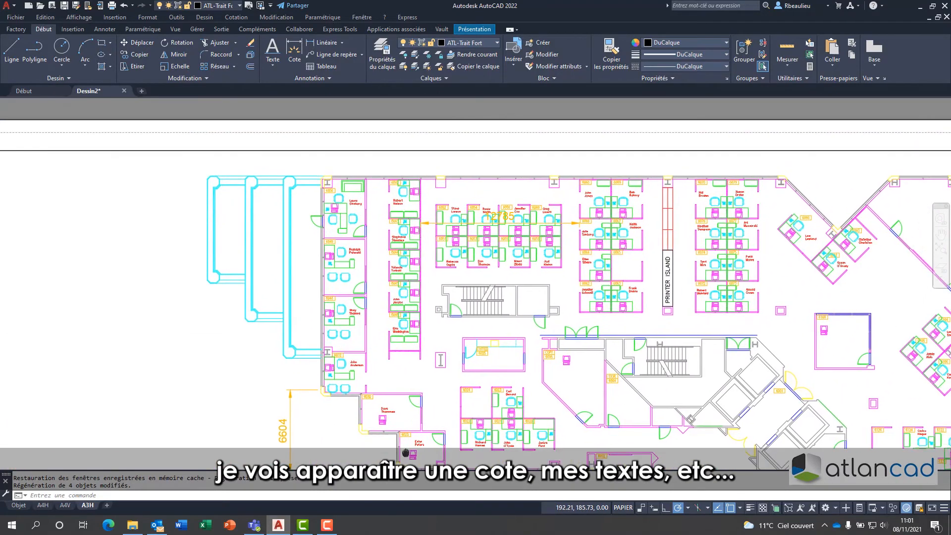
{"action": "scroll", "coordinate": [474, 225], "scroll_direction": "up", "scroll_amount": 4}
{"action": "scroll", "coordinate": [705, 211], "scroll_direction": "down", "scroll_amount": 9}
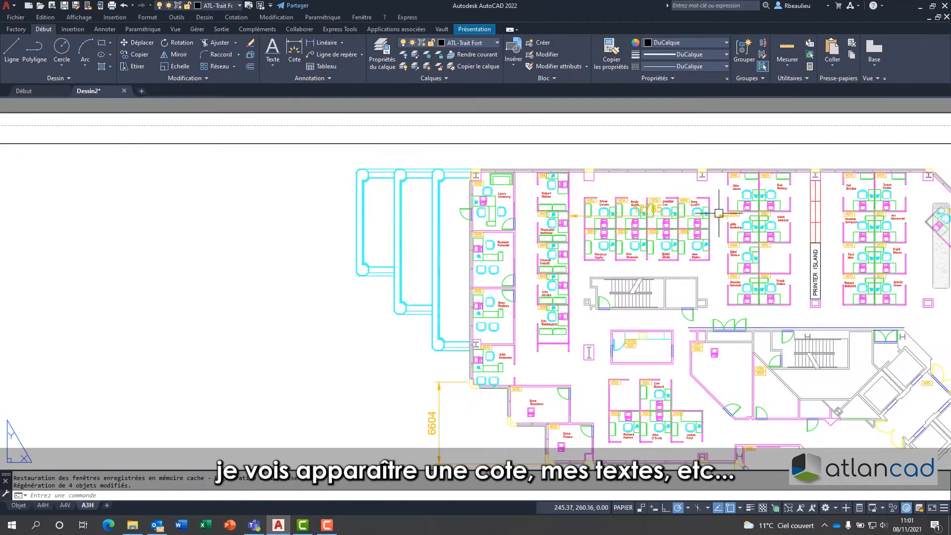
- Compare the detail viewport with the floor plan viewport for the dimension crossing offices 6052 to 6060
{"action": "middle_click_drag", "start_coordinate": [518, 271], "coordinate": [385, 205]}
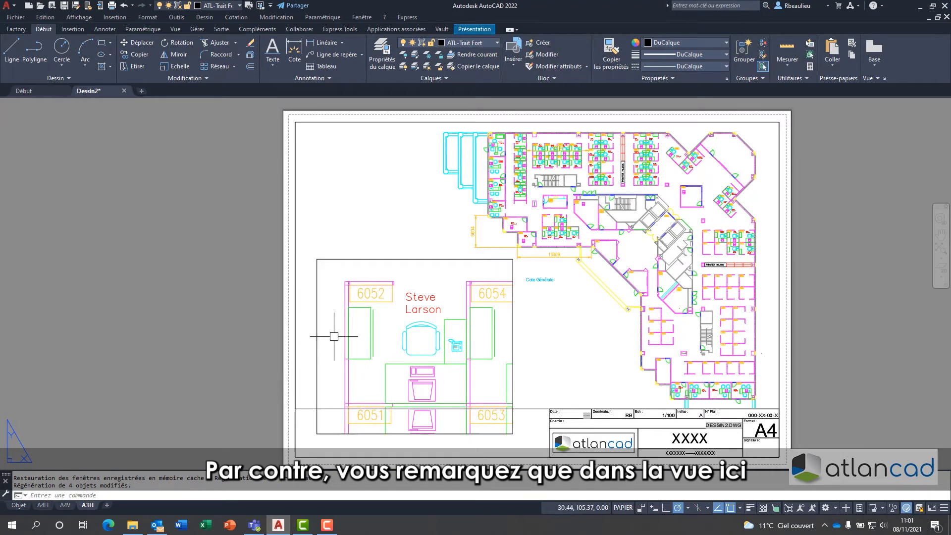
{"action": "scroll", "coordinate": [543, 160], "scroll_direction": "up", "scroll_amount": 4}
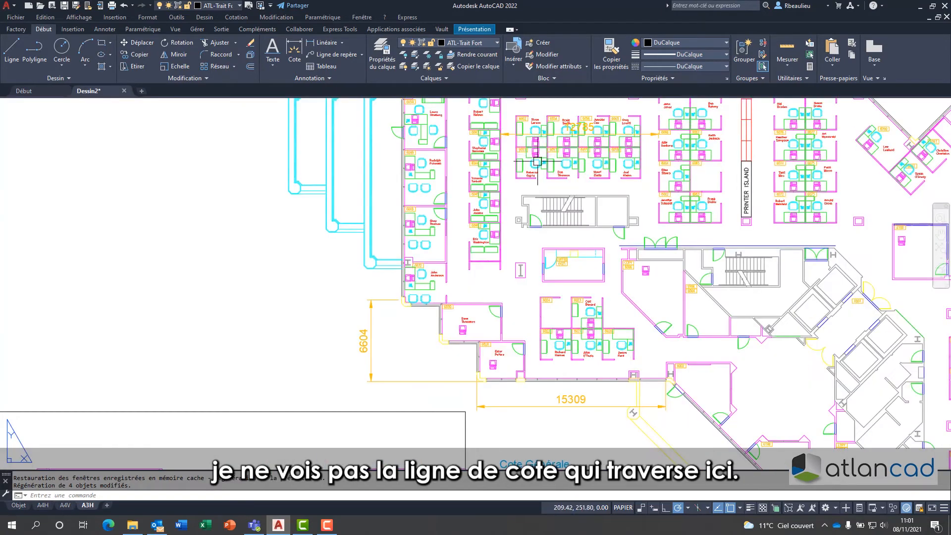
{"action": "scroll", "coordinate": [537, 161], "scroll_direction": "up", "scroll_amount": 4}
{"action": "scroll", "coordinate": [576, 205], "scroll_direction": "down", "scroll_amount": 8}
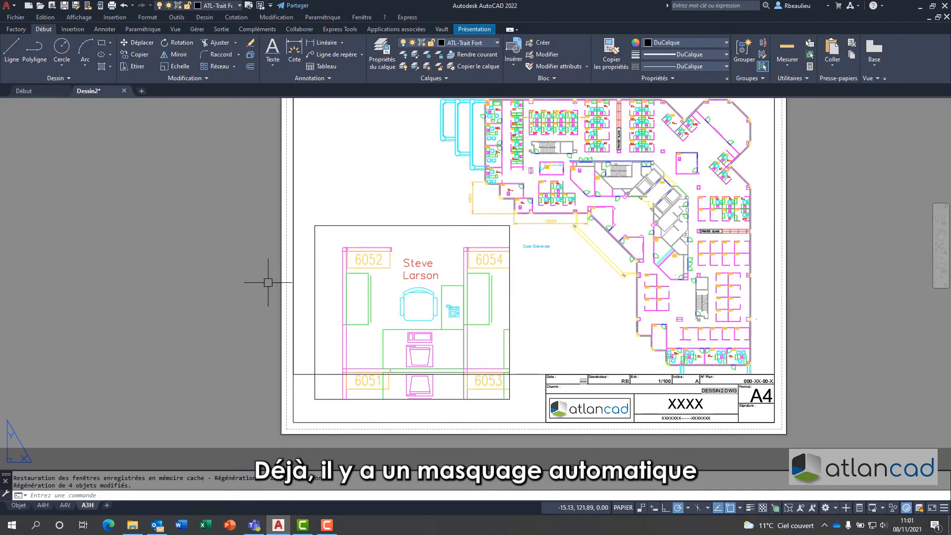
{"action": "middle_click_drag", "start_coordinate": [251, 304], "coordinate": [266, 331]}
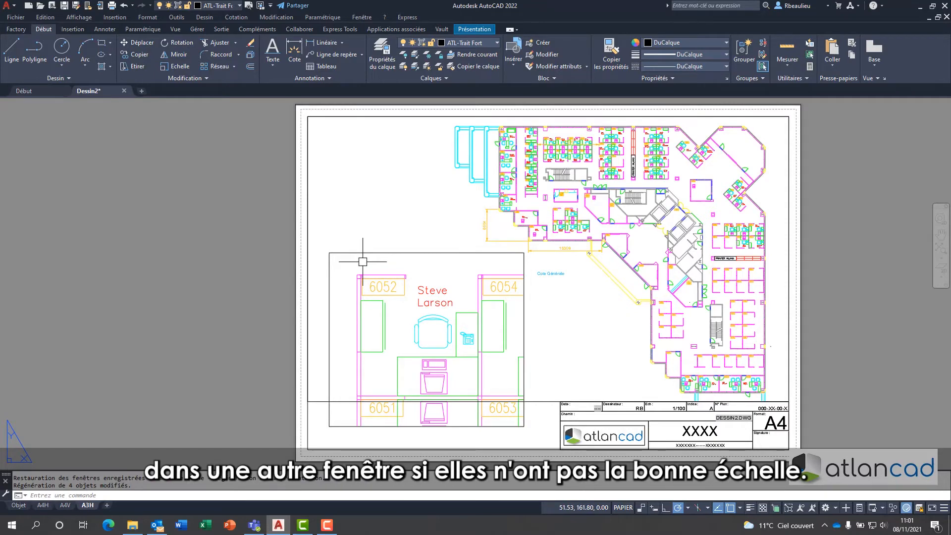
- Return to model space at office 6052 and set the annotation scale to 1:25
{"action": "left_click", "coordinate": [24, 506]}
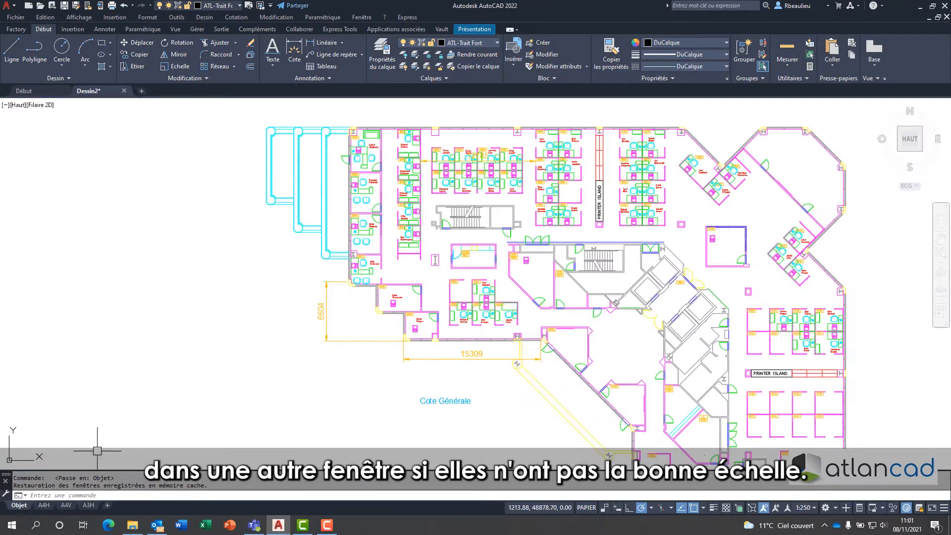
{"action": "scroll", "coordinate": [439, 151], "scroll_direction": "up", "scroll_amount": 5}
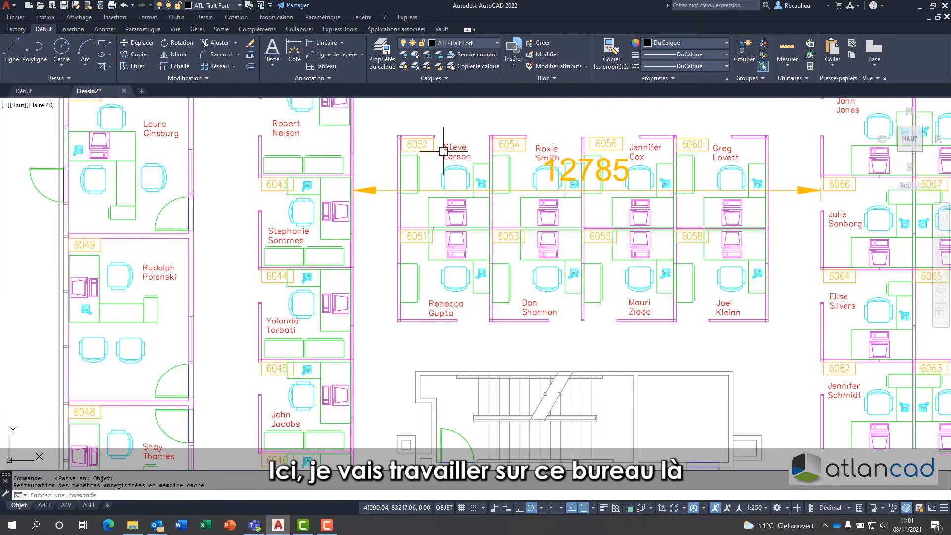
{"action": "scroll", "coordinate": [440, 149], "scroll_direction": "up", "scroll_amount": 4}
{"action": "middle_click_drag", "start_coordinate": [464, 168], "coordinate": [477, 152]}
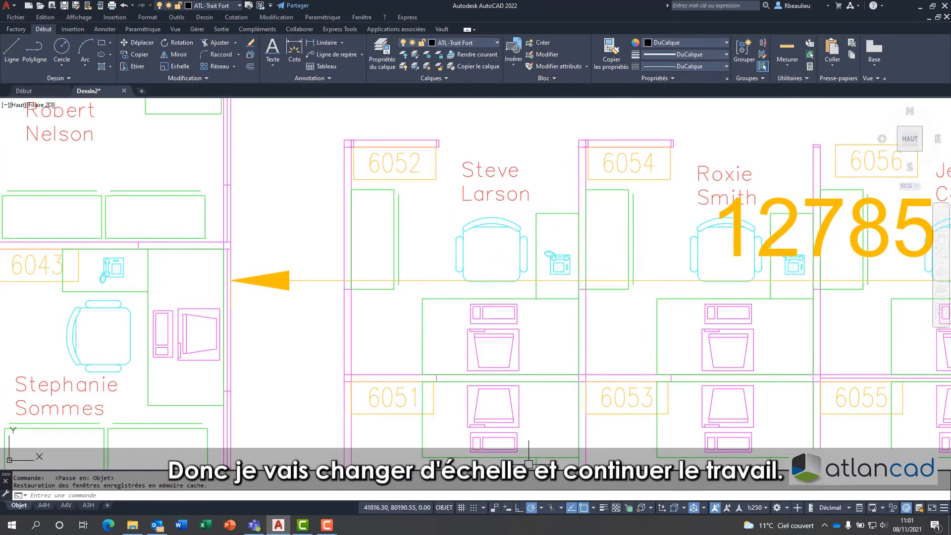
{"action": "left_click", "coordinate": [764, 509]}
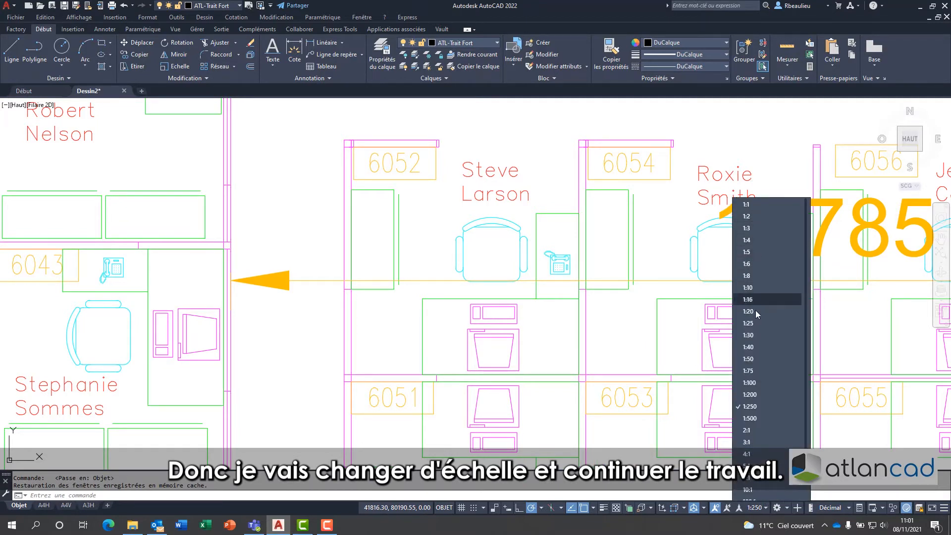
{"action": "left_click", "coordinate": [753, 323]}
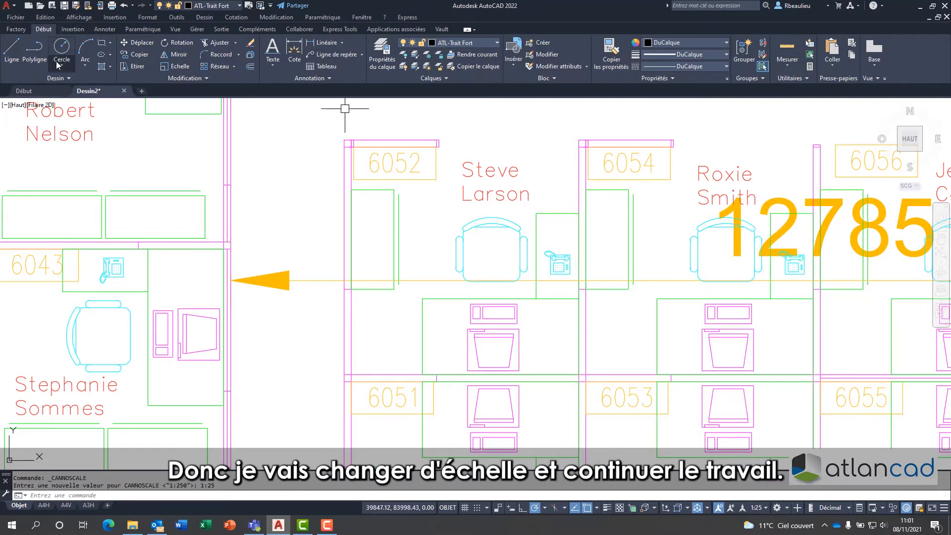
- Dimension the horizontal opening between the wall end above office 6052 and the wall of office 6054
{"action": "left_click", "coordinate": [295, 50]}
{"action": "scroll", "coordinate": [382, 187], "scroll_direction": "up", "scroll_amount": 3}
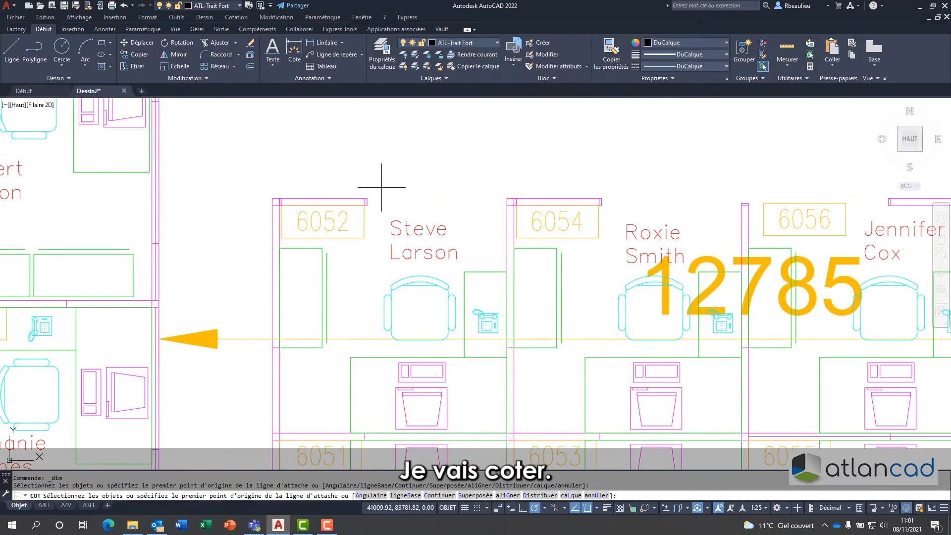
{"action": "left_click", "coordinate": [356, 205]}
{"action": "left_click", "coordinate": [580, 205]}
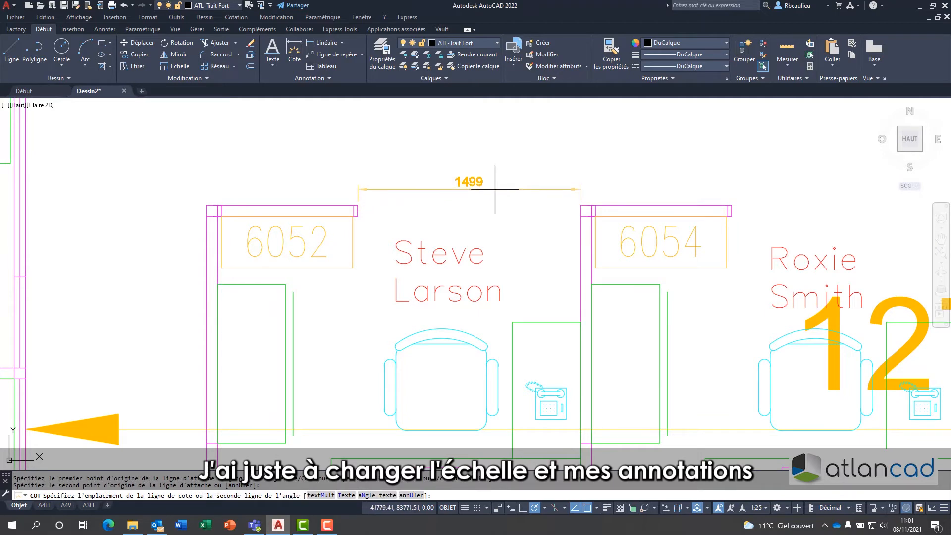
{"action": "left_click", "coordinate": [461, 191]}
- Dimension the thickness of the wall end above office 6052, with the dimension placed just beyond the wall
{"action": "middle_click_drag", "start_coordinate": [441, 201], "coordinate": [493, 141]}
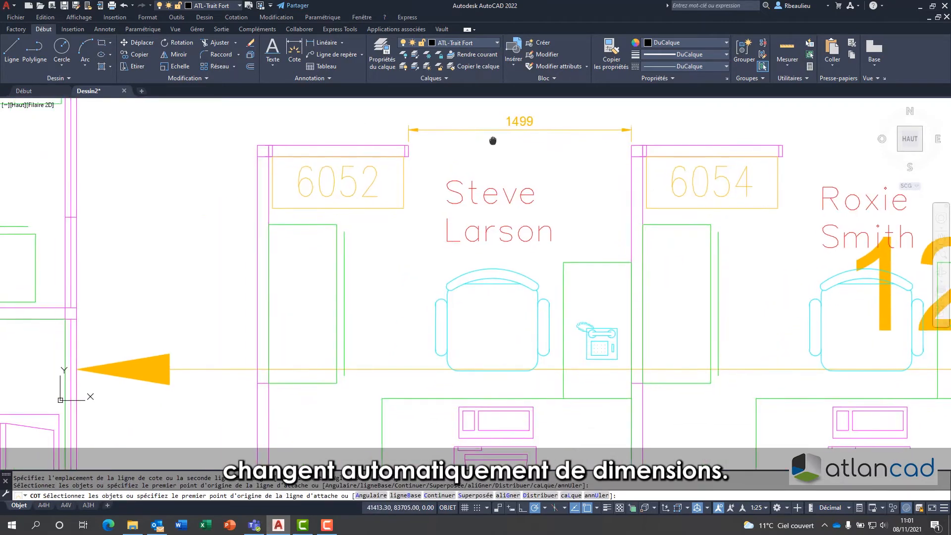
{"action": "scroll", "coordinate": [406, 145], "scroll_direction": "up", "scroll_amount": 5}
{"action": "left_click", "coordinate": [405, 141]}
{"action": "left_click", "coordinate": [405, 189]}
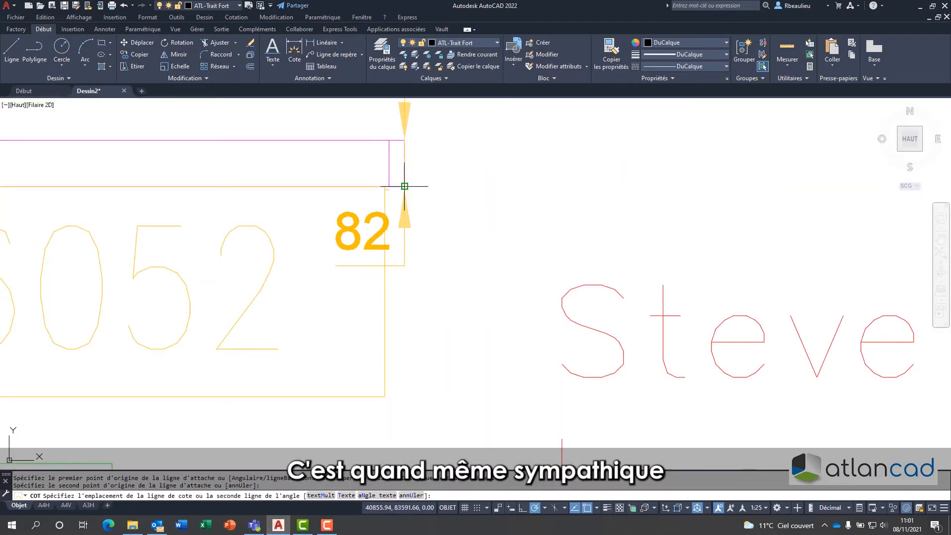
{"action": "left_click", "coordinate": [510, 198]}
- Add a vertical dimension from the wall above office 6052 down to the partition above office 6051, placed between the chair and the 6054 wall
{"action": "scroll", "coordinate": [510, 201], "scroll_direction": "down", "scroll_amount": 3}
{"action": "scroll", "coordinate": [496, 270], "scroll_direction": "down", "scroll_amount": 3}
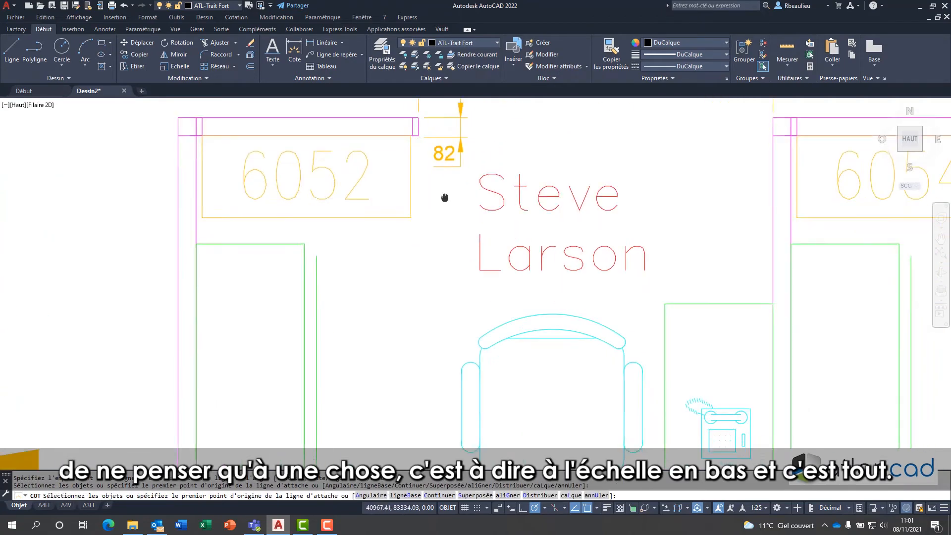
{"action": "scroll", "coordinate": [442, 198], "scroll_direction": "down", "scroll_amount": 2}
{"action": "middle_click_drag", "start_coordinate": [436, 169], "coordinate": [426, 202]}
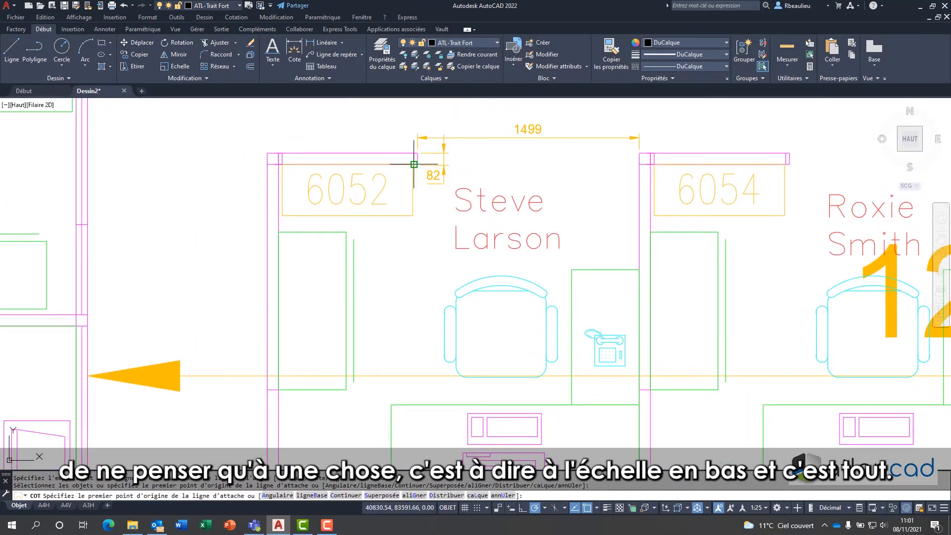
{"action": "left_click", "coordinate": [417, 164]}
{"action": "middle_click_drag", "start_coordinate": [429, 262], "coordinate": [432, 102]}
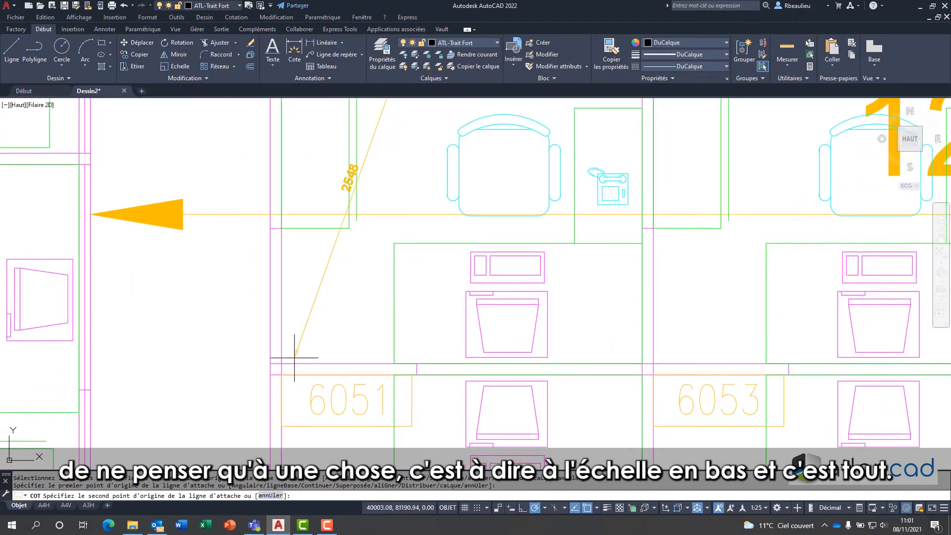
{"action": "left_click", "coordinate": [281, 364]}
{"action": "scroll", "coordinate": [355, 303], "scroll_direction": "up", "scroll_amount": 3}
{"action": "middle_click_drag", "start_coordinate": [444, 160], "coordinate": [484, 232]}
{"action": "scroll", "coordinate": [476, 234], "scroll_direction": "down", "scroll_amount": 5}
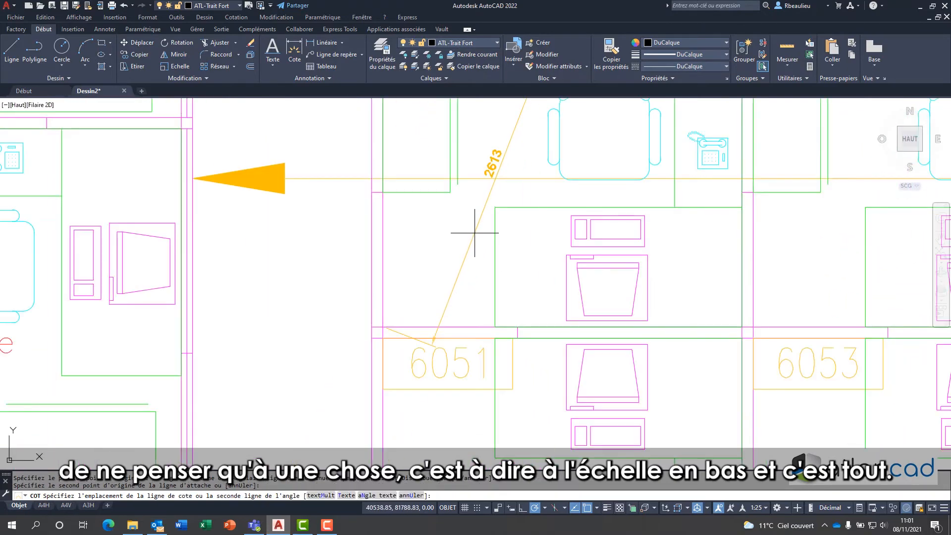
{"action": "middle_click_drag", "start_coordinate": [504, 192], "coordinate": [388, 269]}
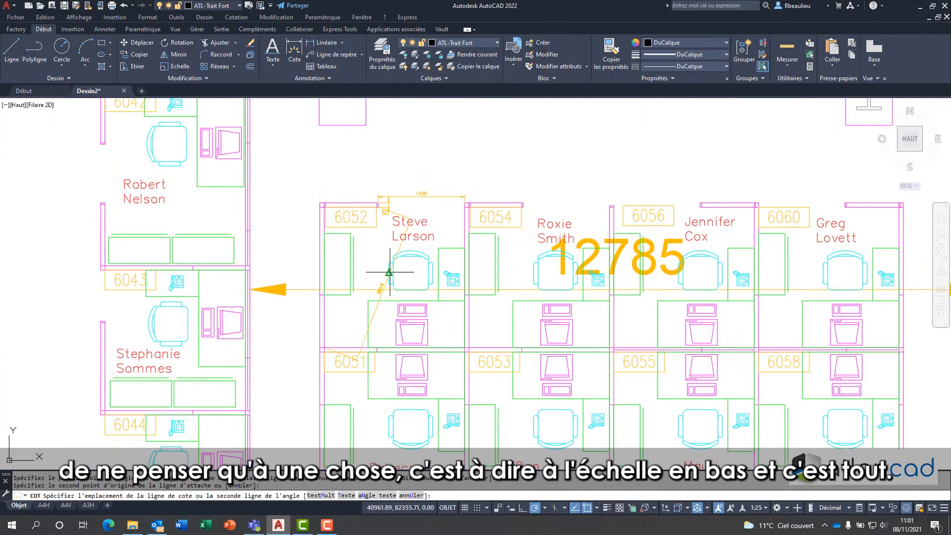
{"action": "left_click", "coordinate": [448, 215]}
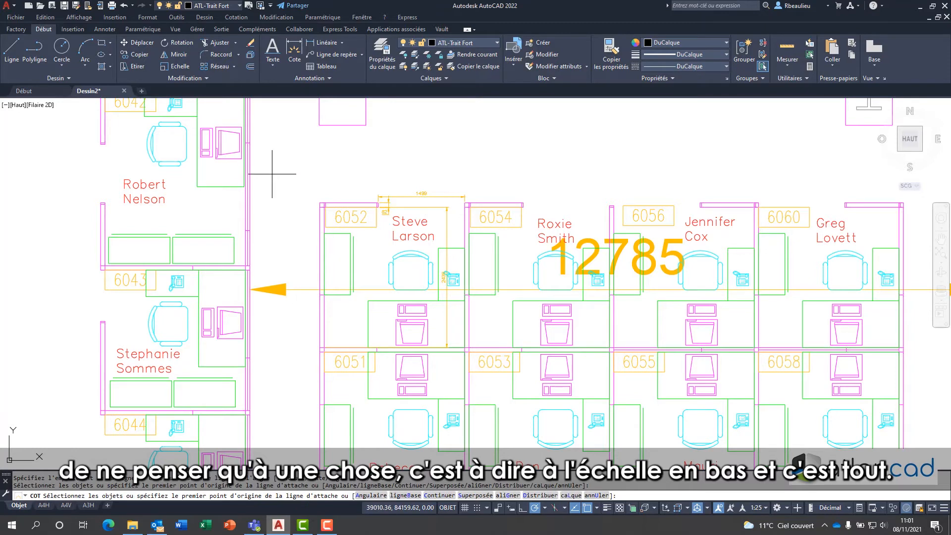
{"action": "key", "text": "Escape"}
- Add the single-line text "Démo Echelle" beside the chair in office 6052, with a paper height of 2.50 and 0 rotation
{"action": "scroll", "coordinate": [361, 178], "scroll_direction": "up", "scroll_amount": 2}
{"action": "middle_click_drag", "start_coordinate": [450, 298], "coordinate": [483, 229]}
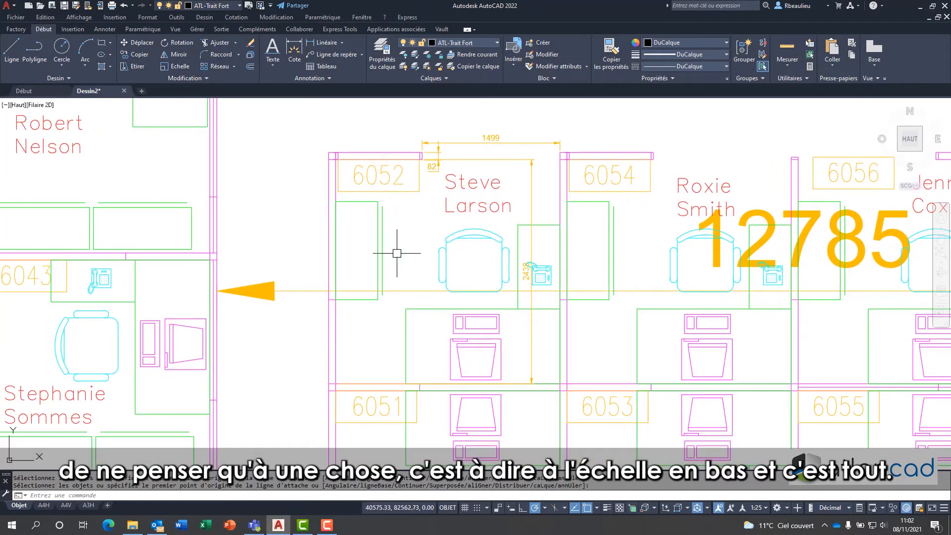
{"action": "left_click", "coordinate": [273, 50]}
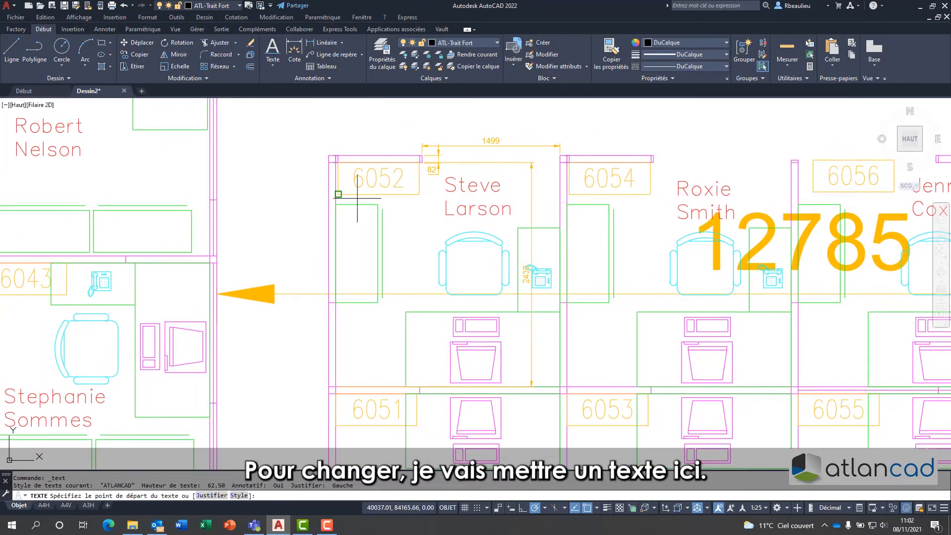
{"action": "left_click", "coordinate": [405, 238]}
{"action": "key", "text": "Return"}
{"action": "key", "text": "Return"}
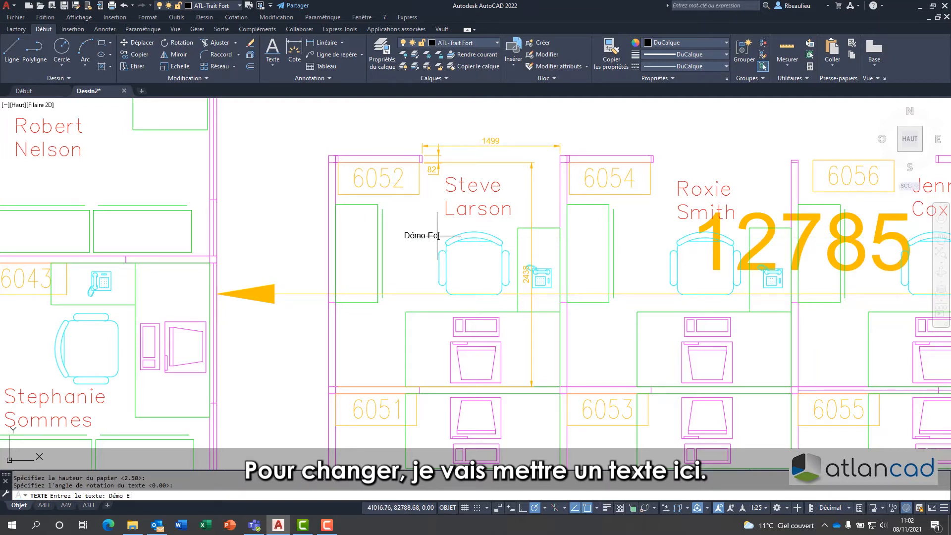
{"action": "type", "text": "Démo Echelle"}
{"action": "key", "text": "Return"}
{"action": "key", "text": "Return"}
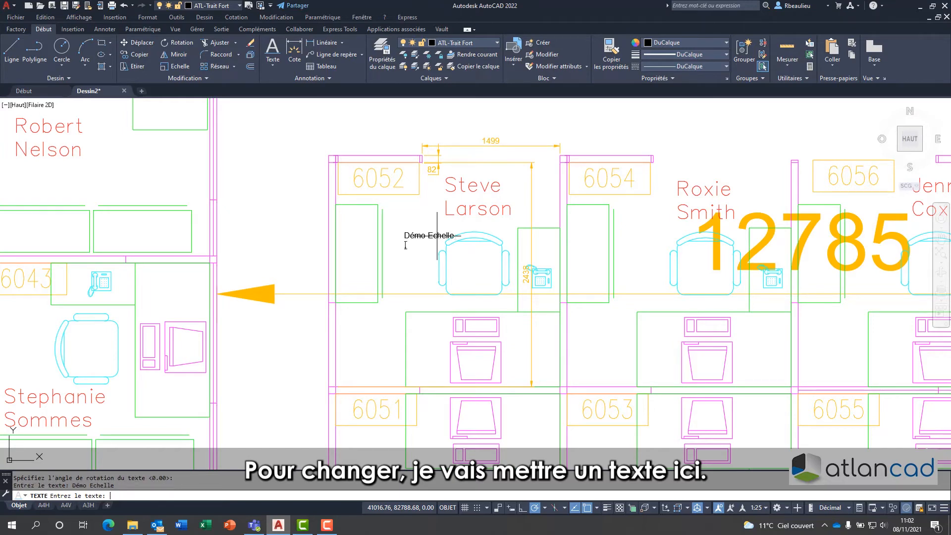
- Move the "Démo Echelle" text up and to the left, clear of the chair
{"action": "scroll", "coordinate": [424, 234], "scroll_direction": "up", "scroll_amount": 2}
{"action": "left_click", "coordinate": [422, 237]}
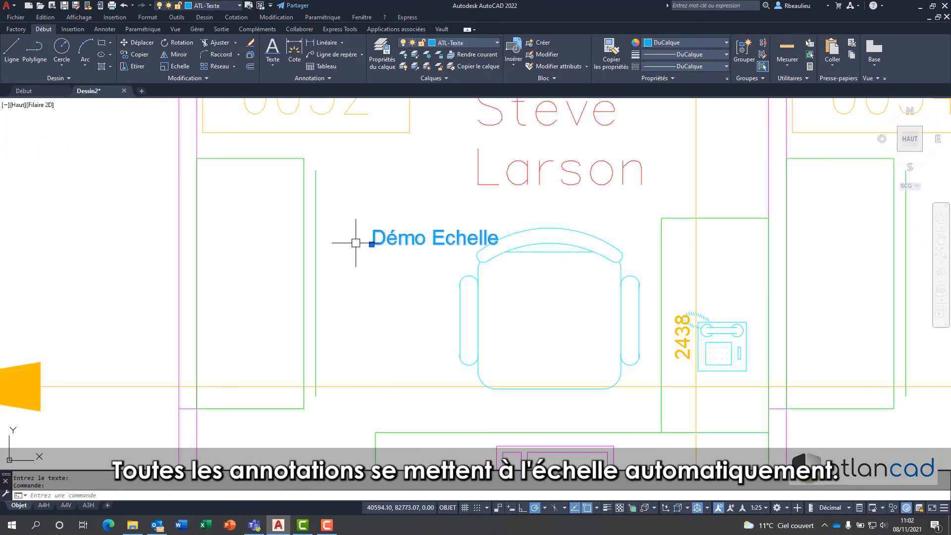
{"action": "left_click", "coordinate": [373, 246]}
{"action": "key", "text": "Escape"}
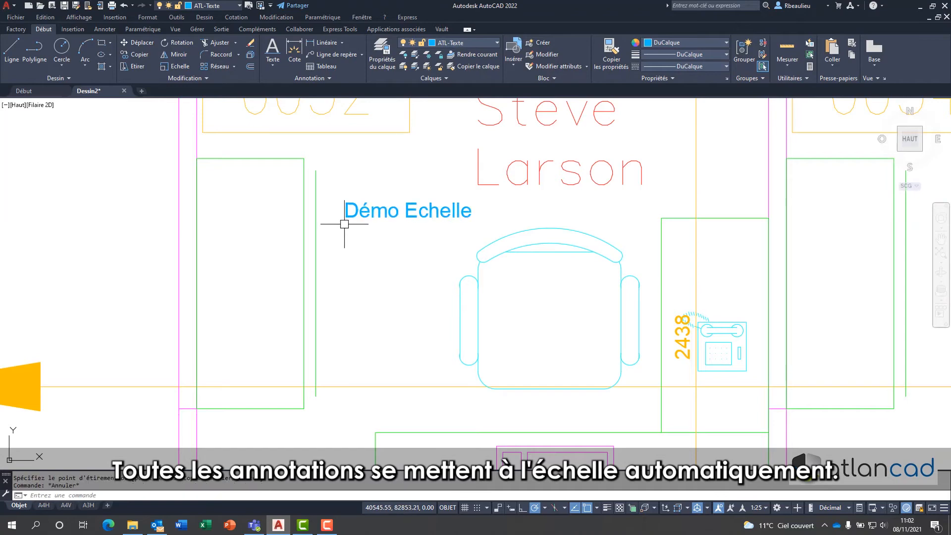
- Open the A3H layout and examine the office 6052 dimensions and text in the detail viewport
{"action": "scroll", "coordinate": [345, 232], "scroll_direction": "down", "scroll_amount": 2}
{"action": "scroll", "coordinate": [360, 264], "scroll_direction": "down", "scroll_amount": 3}
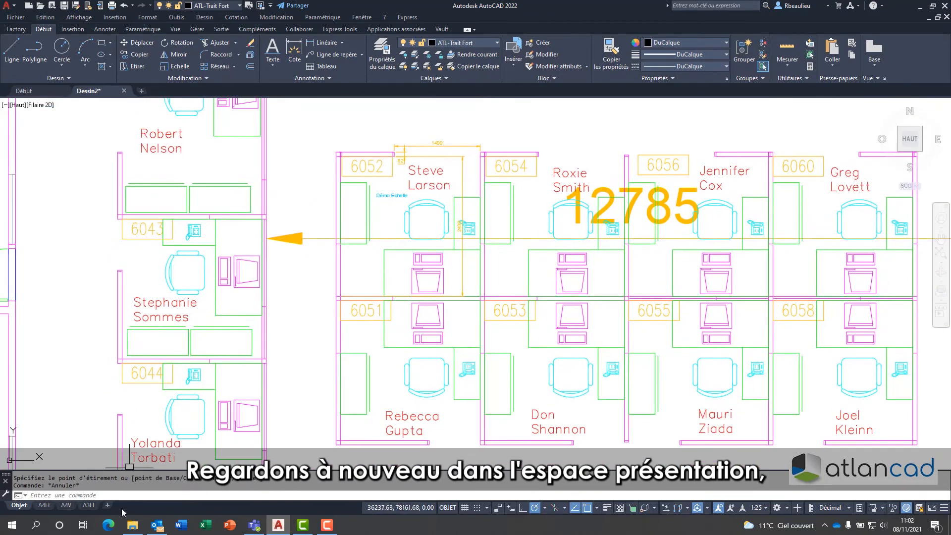
{"action": "left_click", "coordinate": [89, 506]}
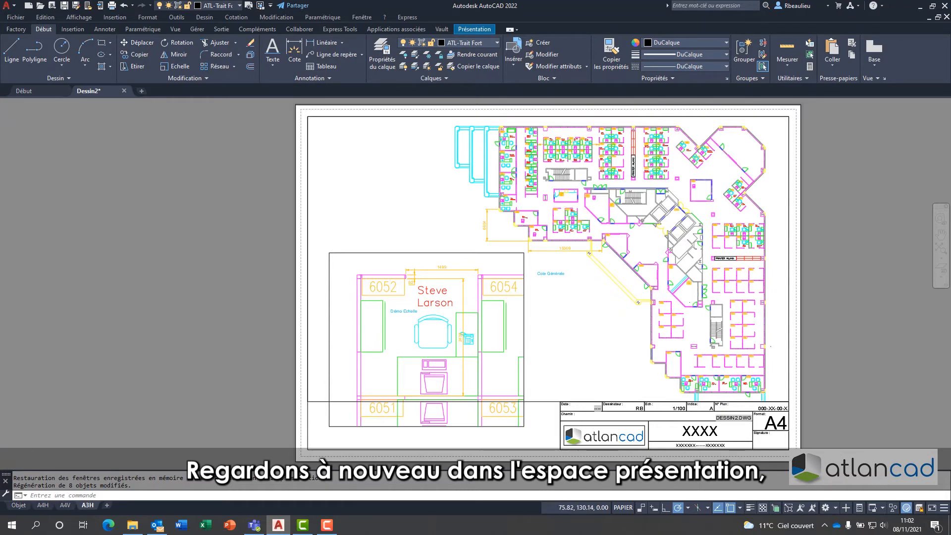
{"action": "scroll", "coordinate": [395, 299], "scroll_direction": "up", "scroll_amount": 4}
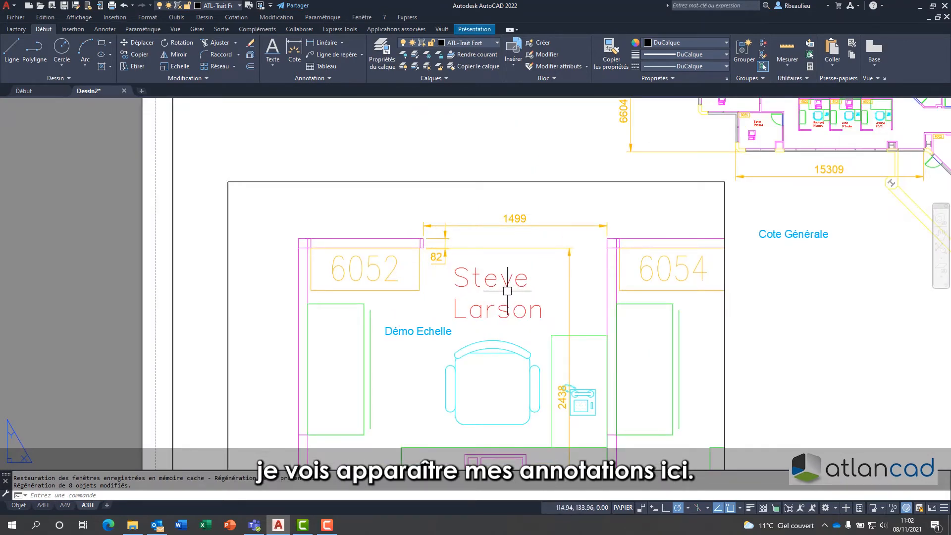
- Check offices 6052 to 6060 in the floor plan viewport for the 1:25 annotations, and compare with the whole sheet
{"action": "scroll", "coordinate": [437, 302], "scroll_direction": "down", "scroll_amount": 3}
{"action": "scroll", "coordinate": [400, 304], "scroll_direction": "down", "scroll_amount": 4}
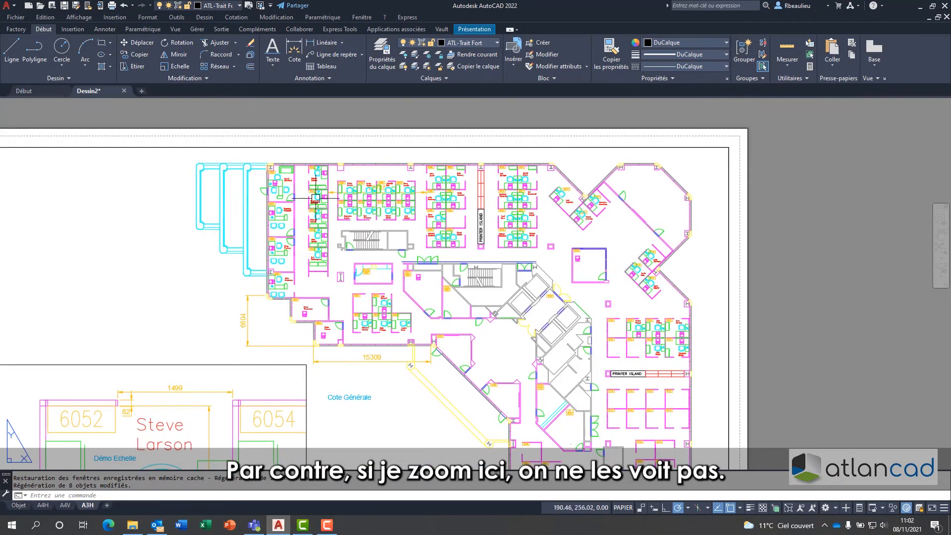
{"action": "scroll", "coordinate": [333, 186], "scroll_direction": "up", "scroll_amount": 6}
{"action": "scroll", "coordinate": [333, 186], "scroll_direction": "up", "scroll_amount": 3}
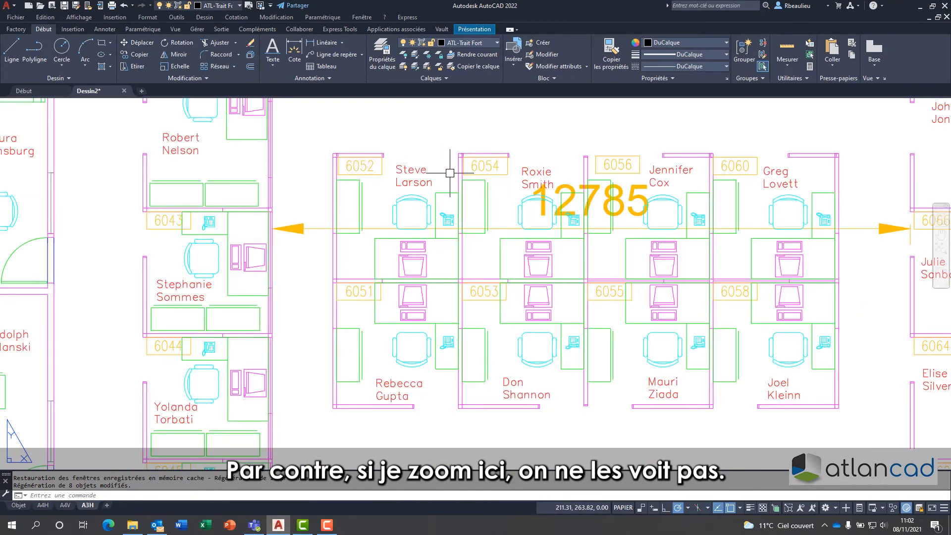
{"action": "scroll", "coordinate": [450, 173], "scroll_direction": "down", "scroll_amount": 10}
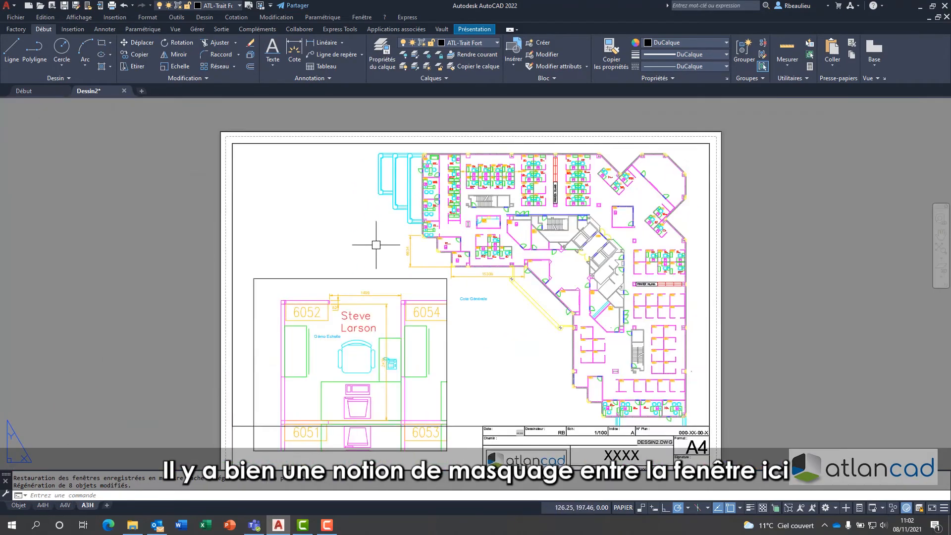
{"action": "middle_click_drag", "start_coordinate": [374, 240], "coordinate": [335, 234]}
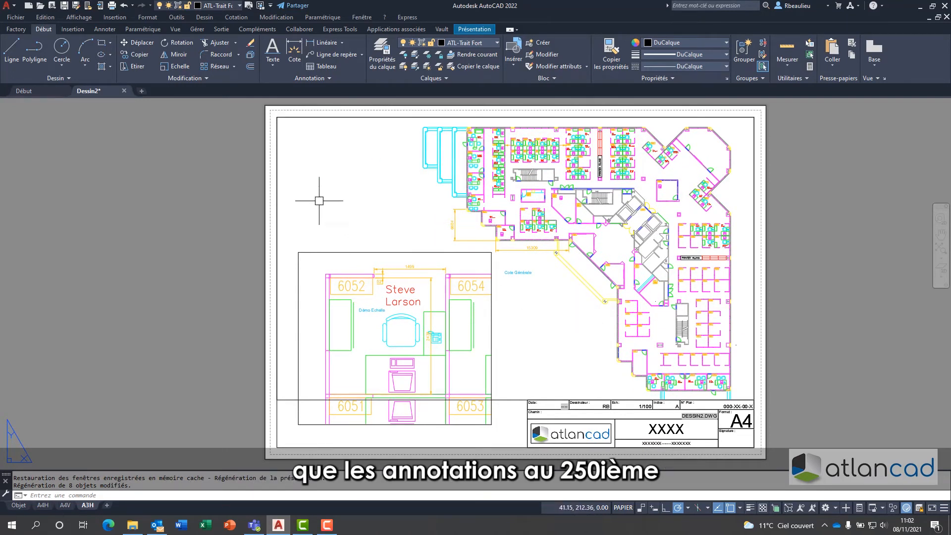
- Select the detail viewport to check its scale, and clear the selection
{"action": "left_click", "coordinate": [337, 252]}
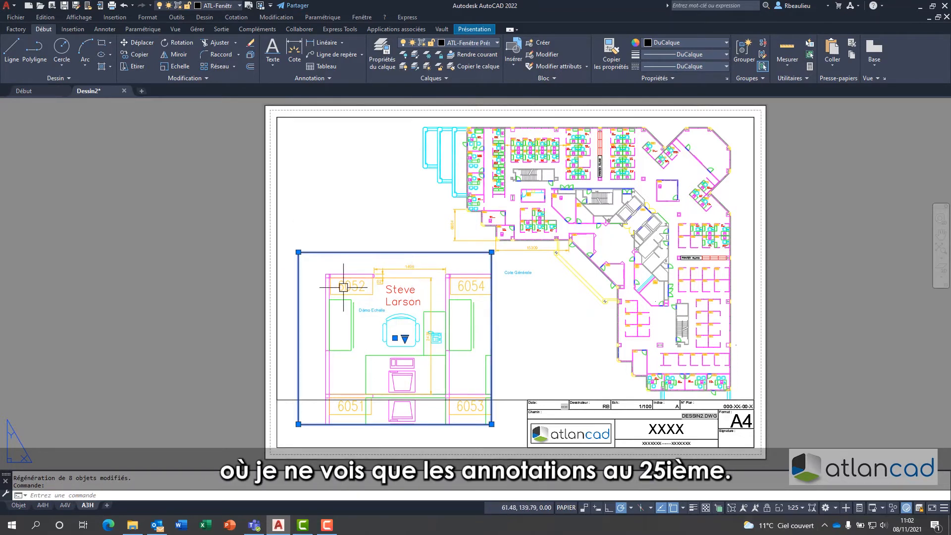
{"action": "key", "text": "Escape"}
{"action": "key", "text": "Escape"}
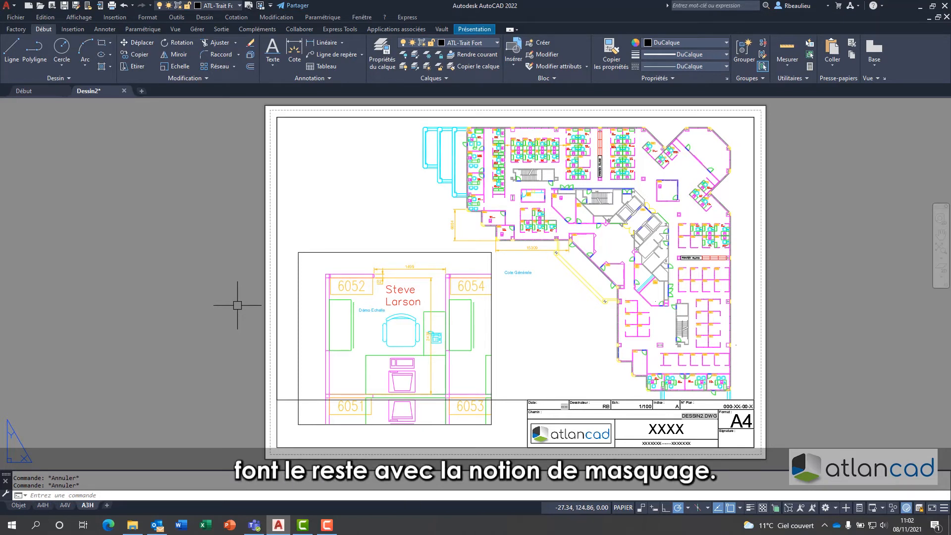
- Return to model space and bring the area around offices 6052 to 6060 into view
{"action": "left_click", "coordinate": [25, 508]}
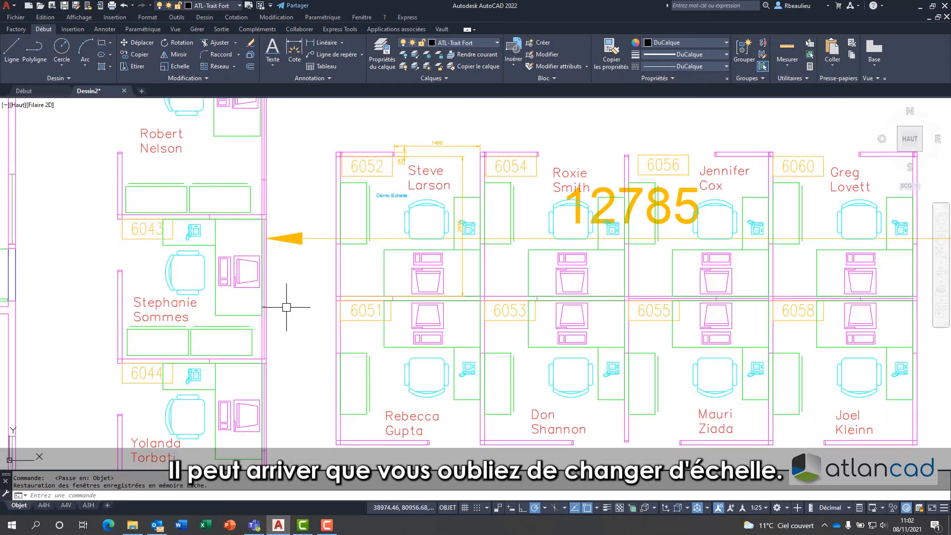
{"action": "middle_click_drag", "start_coordinate": [421, 174], "coordinate": [468, 213]}
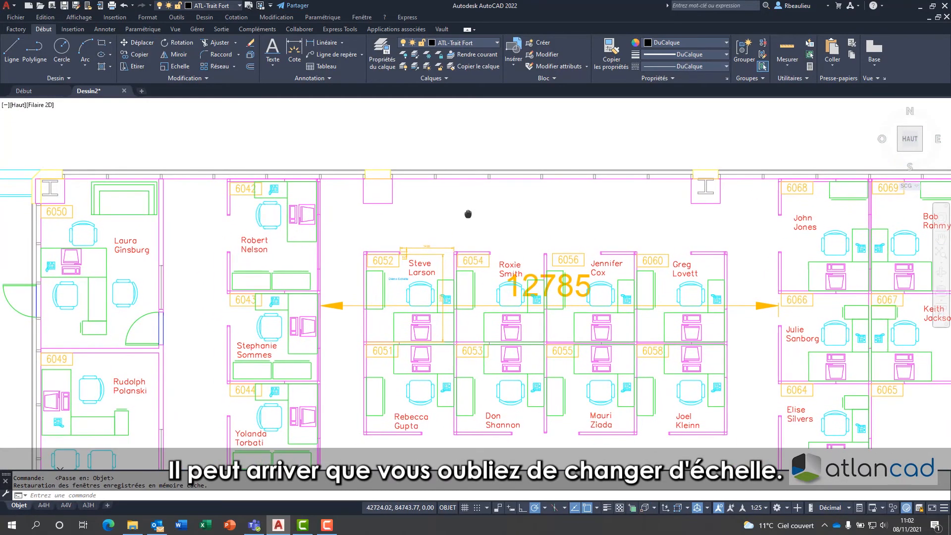
{"action": "scroll", "coordinate": [471, 217], "scroll_direction": "down", "scroll_amount": 3}
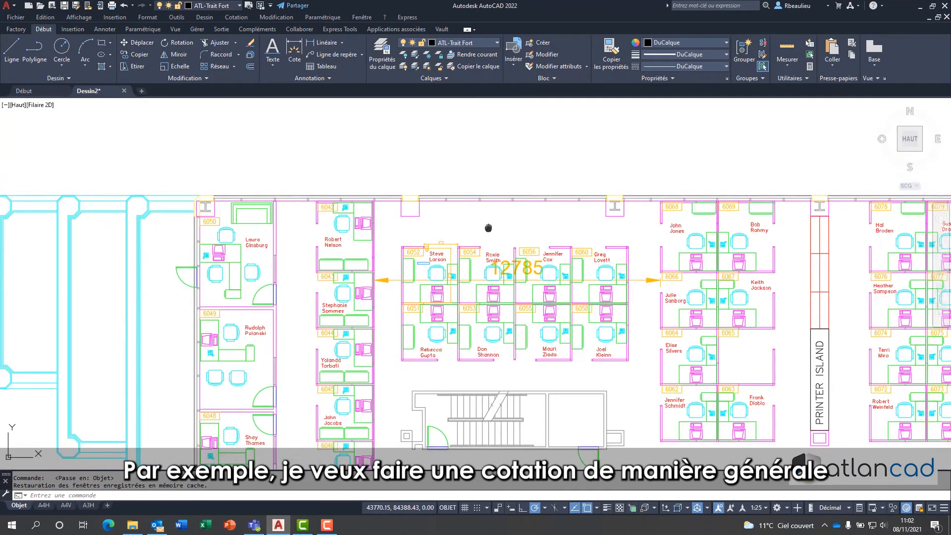
{"action": "left_click", "coordinate": [295, 51]}
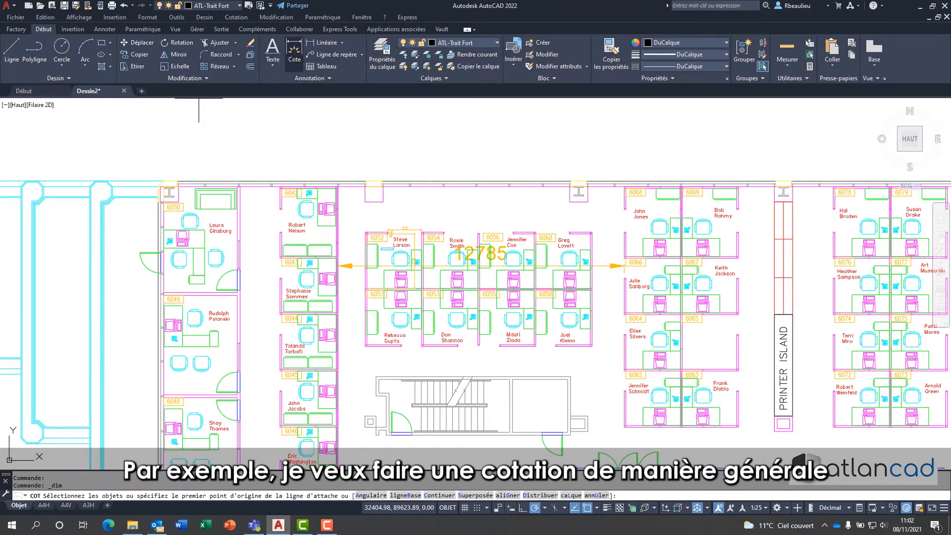
{"action": "left_click", "coordinate": [340, 219]}
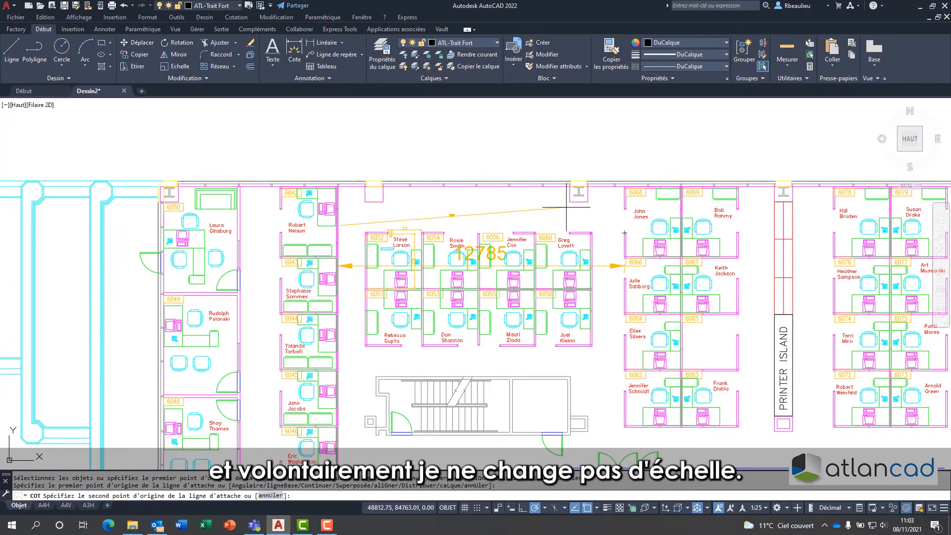
{"action": "key", "text": "Escape"}
- Dimension the horizontal distance between the two columns above offices 6052 to 6060, keeping the annotation scale at 1:25
{"action": "left_click", "coordinate": [297, 56]}
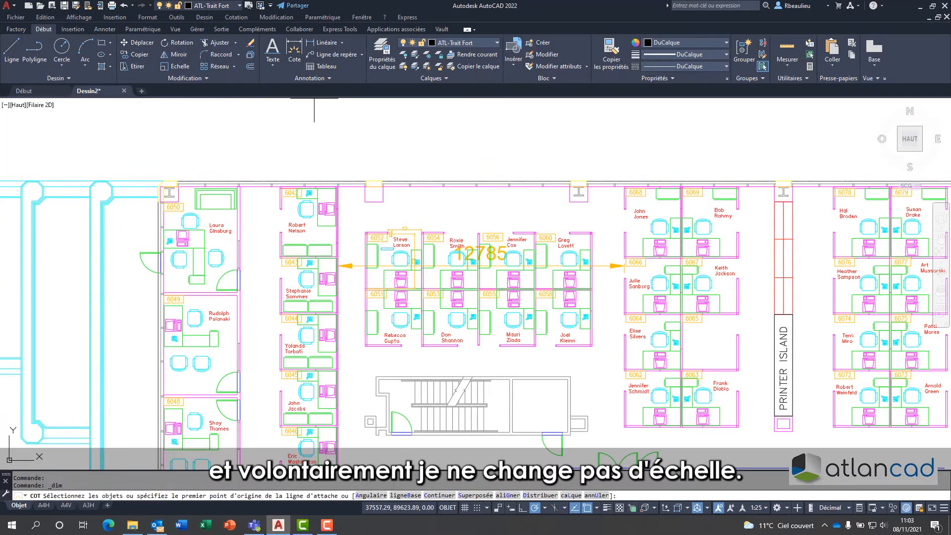
{"action": "left_click", "coordinate": [384, 201]}
{"action": "left_click", "coordinate": [570, 202]}
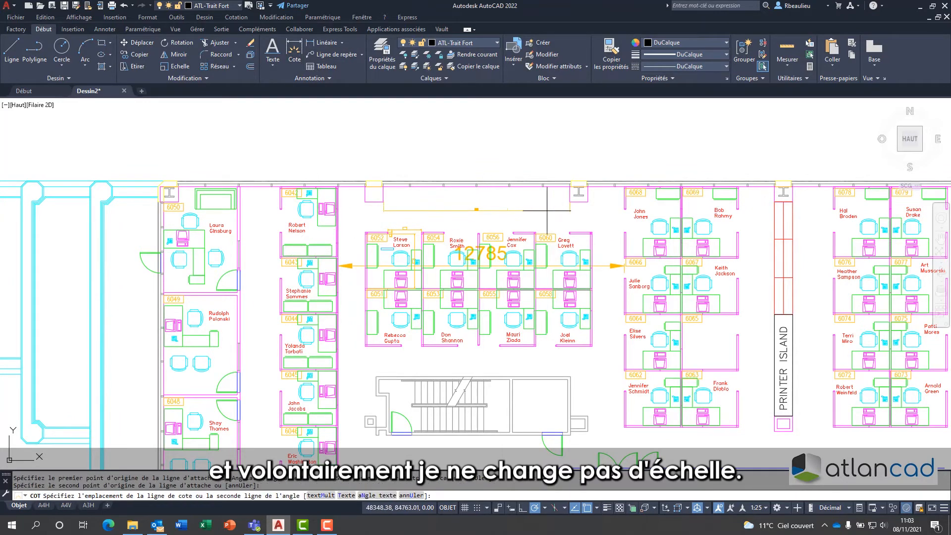
{"action": "left_click", "coordinate": [477, 266]}
{"action": "key", "text": "Escape"}
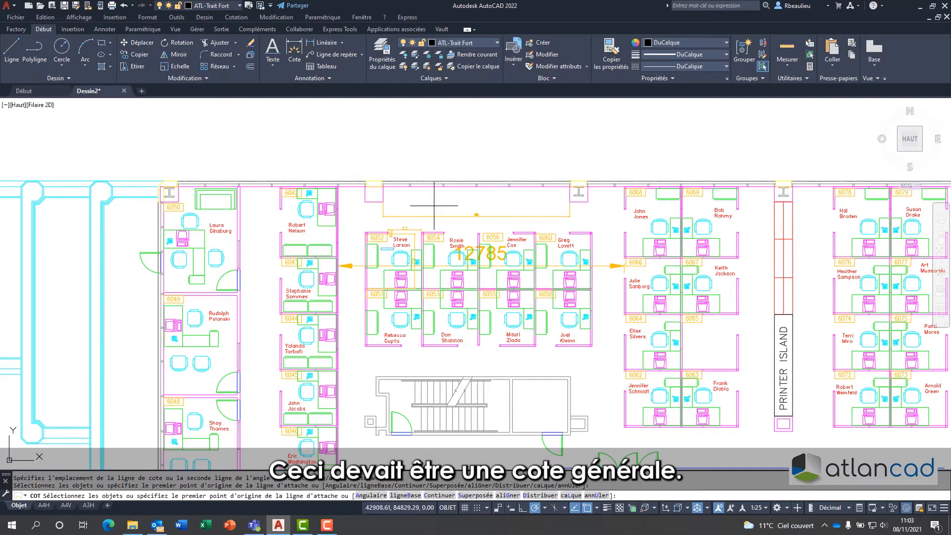
{"action": "scroll", "coordinate": [439, 216], "scroll_direction": "up", "scroll_amount": 1}
{"action": "scroll", "coordinate": [439, 215], "scroll_direction": "down", "scroll_amount": 1}
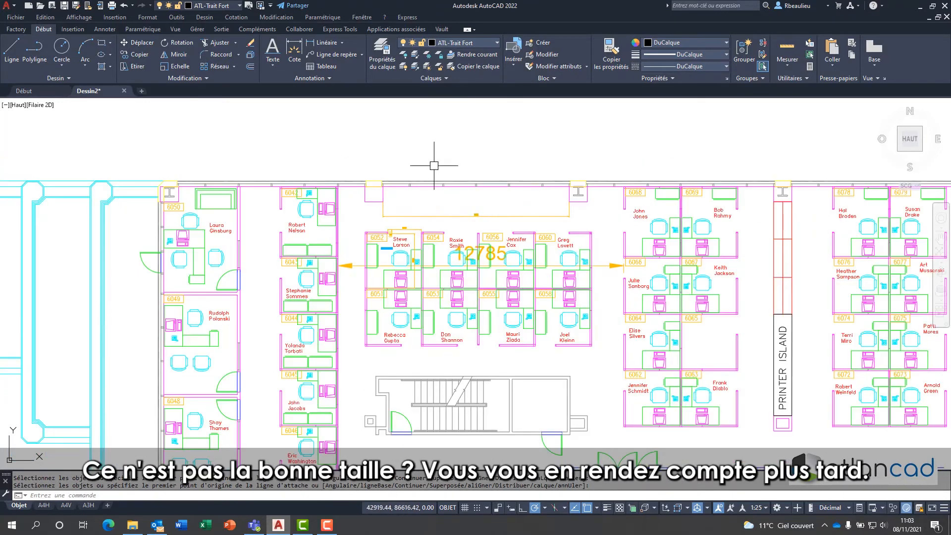
{"action": "middle_click_drag", "start_coordinate": [486, 322], "coordinate": [463, 308]}
{"action": "scroll", "coordinate": [417, 299], "scroll_direction": "down", "scroll_amount": 2}
{"action": "middle_click_drag", "start_coordinate": [404, 179], "coordinate": [367, 182]}
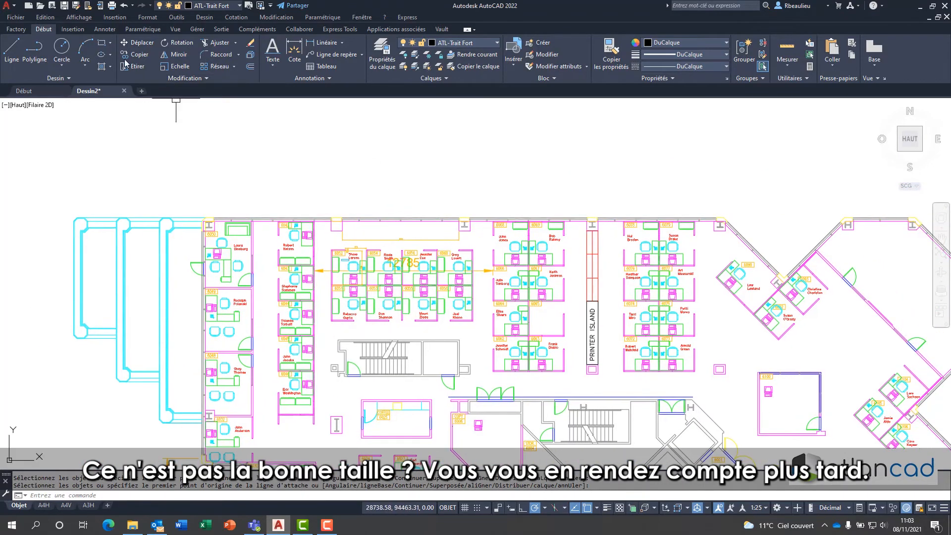
{"action": "left_click", "coordinate": [100, 31]}
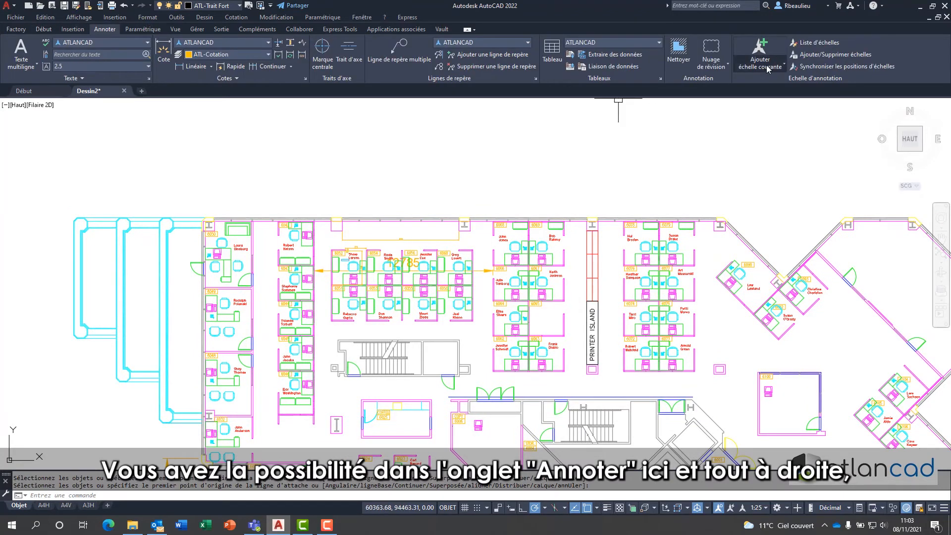
{"action": "left_click", "coordinate": [819, 60]}
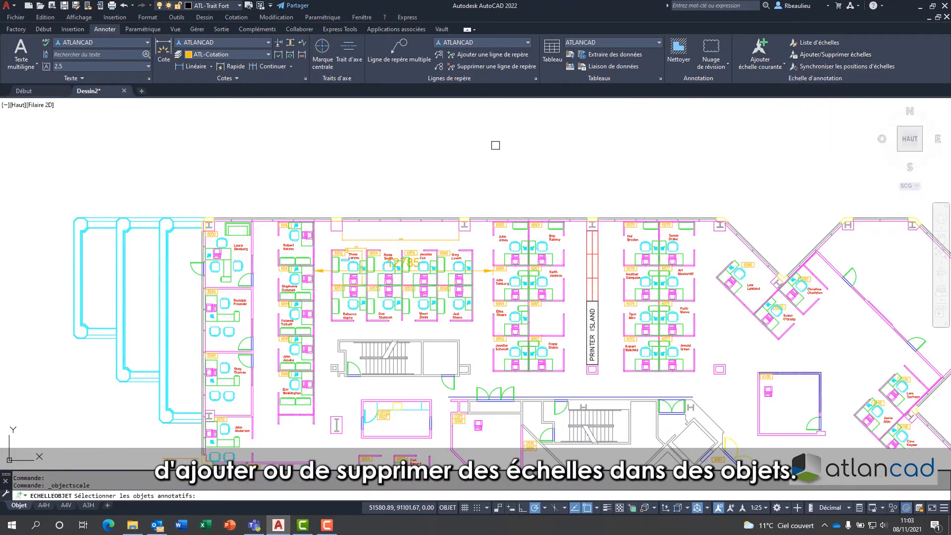
{"action": "mouse_move", "coordinate": [219, 168]}
{"action": "left_mouse_down"}
{"action": "mouse_move", "coordinate": [541, 272]}
{"action": "mouse_move", "coordinate": [291, 139]}
{"action": "mouse_move", "coordinate": [288, 153]}
{"action": "left_mouse_up"}
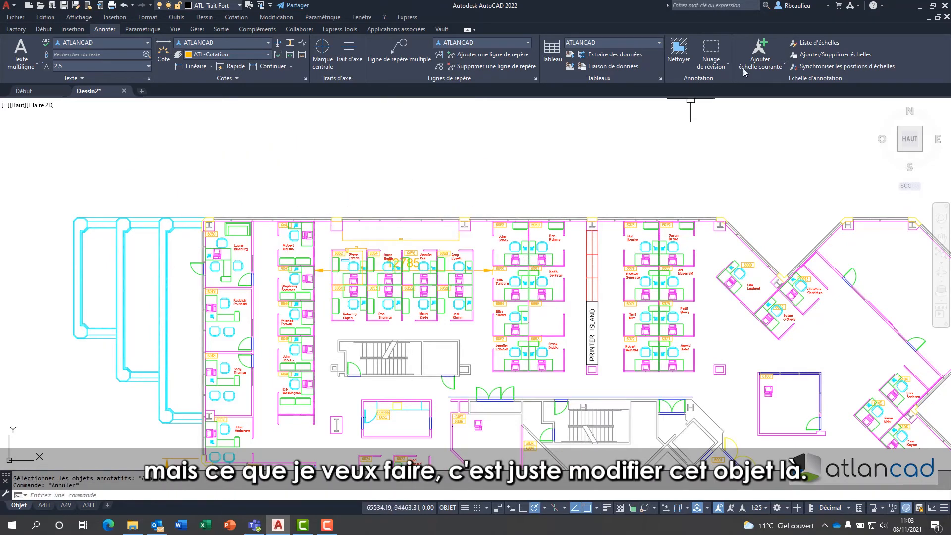
{"action": "key", "text": "Escape"}
- Add 1:250 to the annotation scales of the dimension between the two columns above offices 6052 to 6060, and remove 1:25
{"action": "scroll", "coordinate": [411, 230], "scroll_direction": "up", "scroll_amount": 5}
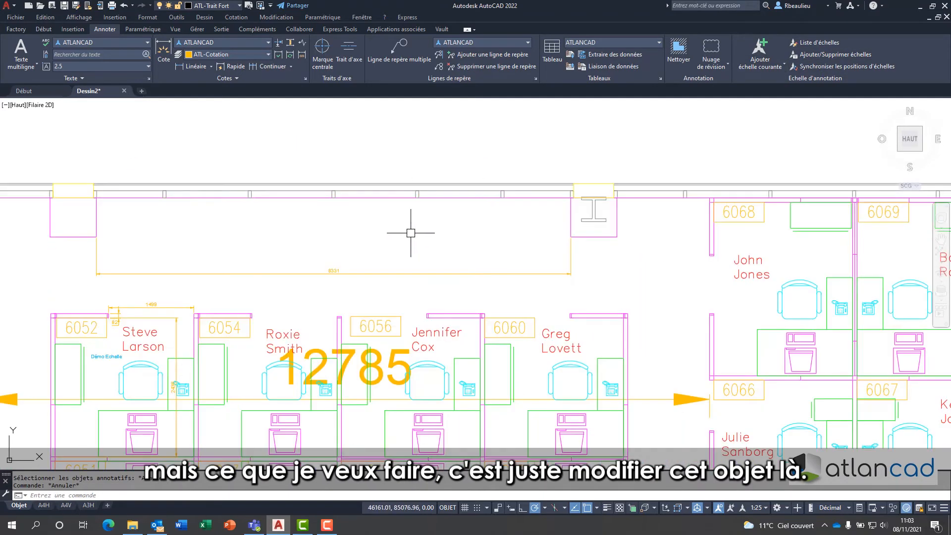
{"action": "left_click", "coordinate": [820, 55]}
{"action": "left_click", "coordinate": [337, 274]}
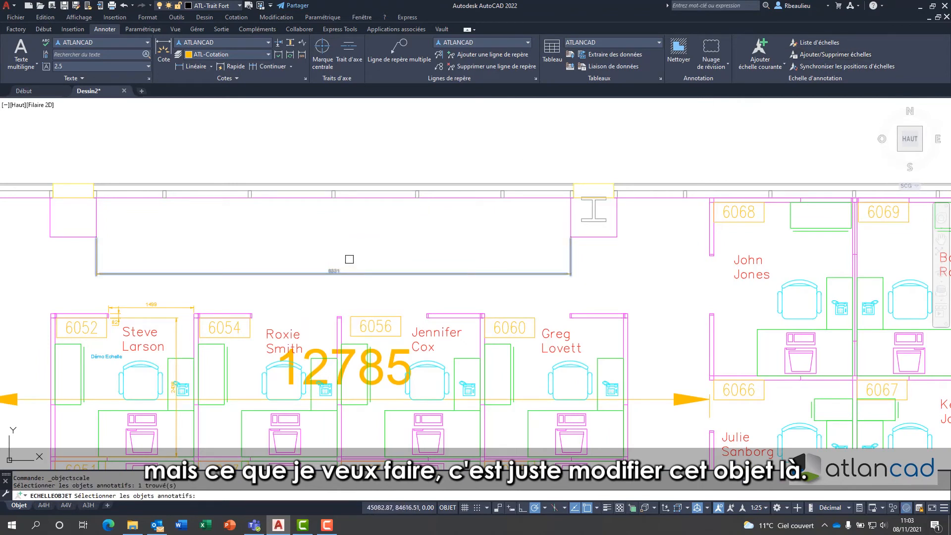
{"action": "key", "text": "Return"}
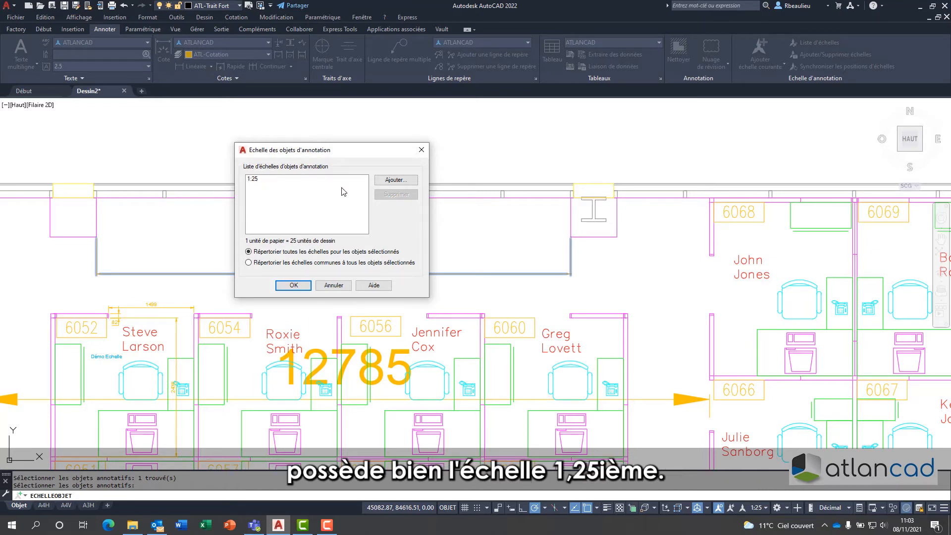
{"action": "left_click", "coordinate": [396, 180]}
{"action": "scroll", "coordinate": [427, 256], "scroll_direction": "down", "scroll_amount": 2}
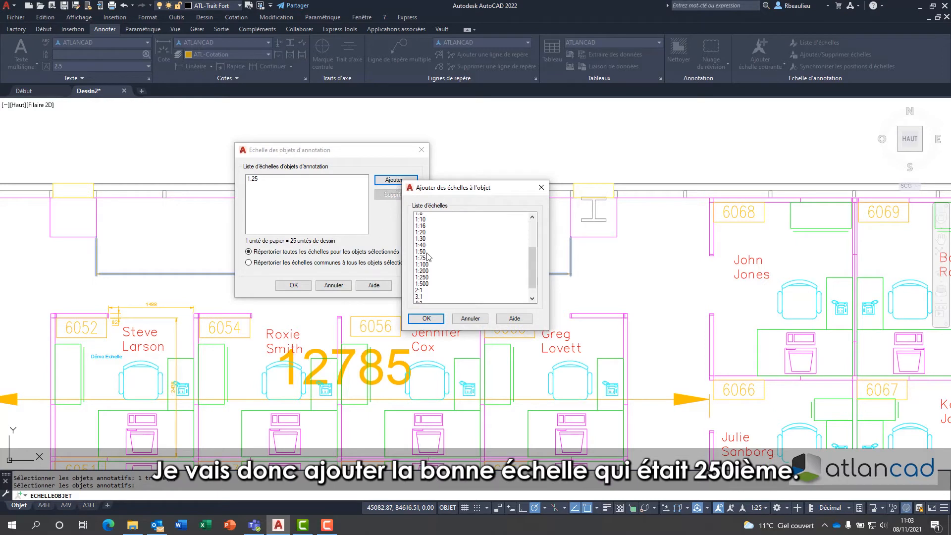
{"action": "scroll", "coordinate": [427, 256], "scroll_direction": "down", "scroll_amount": 1}
{"action": "left_click", "coordinate": [425, 261]}
{"action": "left_click", "coordinate": [426, 318]}
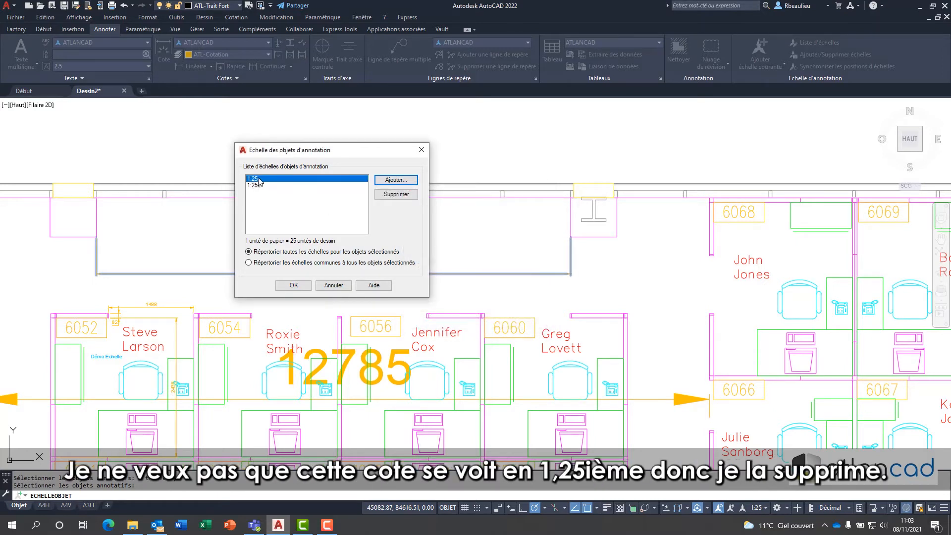
{"action": "left_click", "coordinate": [392, 196]}
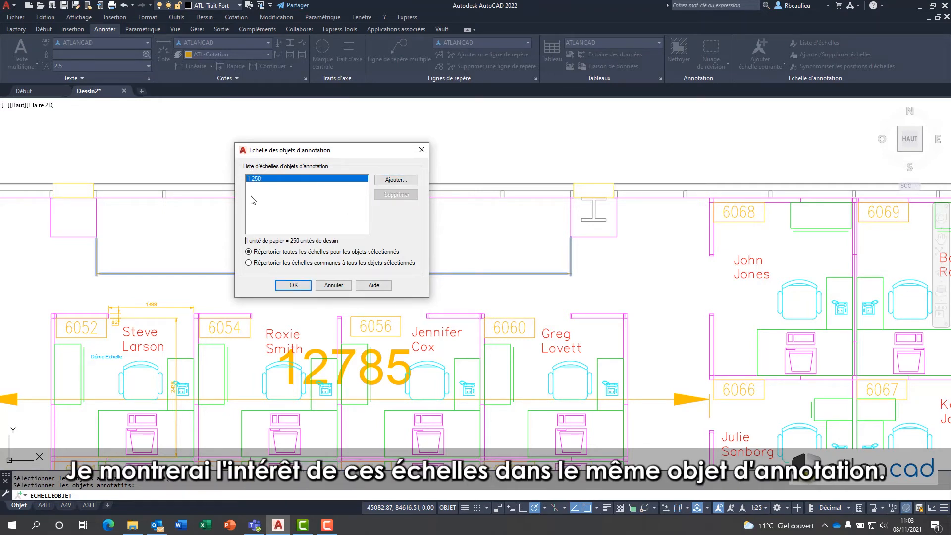
{"action": "left_click", "coordinate": [293, 286]}
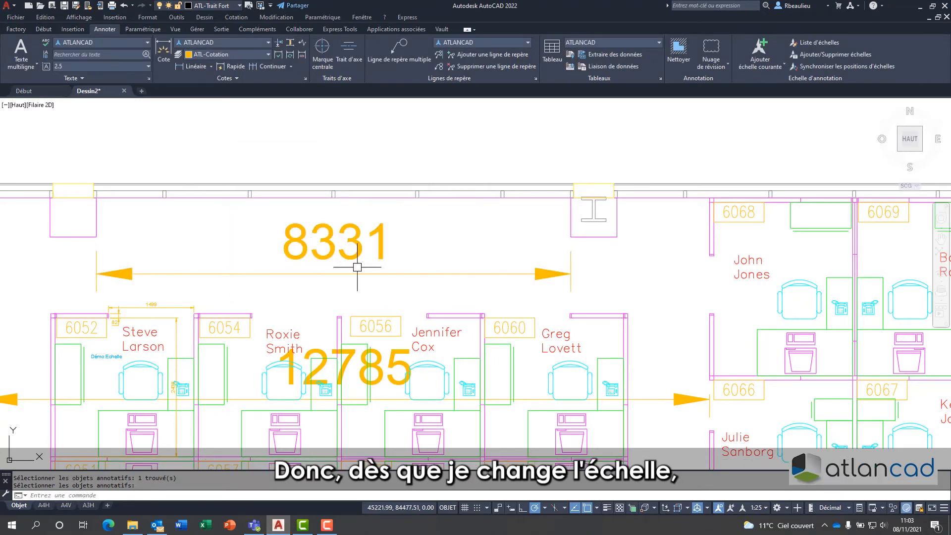
- Check the size of the dimension above offices 6052 to 6060 on the A3H layout, and compare it in model space
{"action": "scroll", "coordinate": [357, 267], "scroll_direction": "down", "scroll_amount": 3}
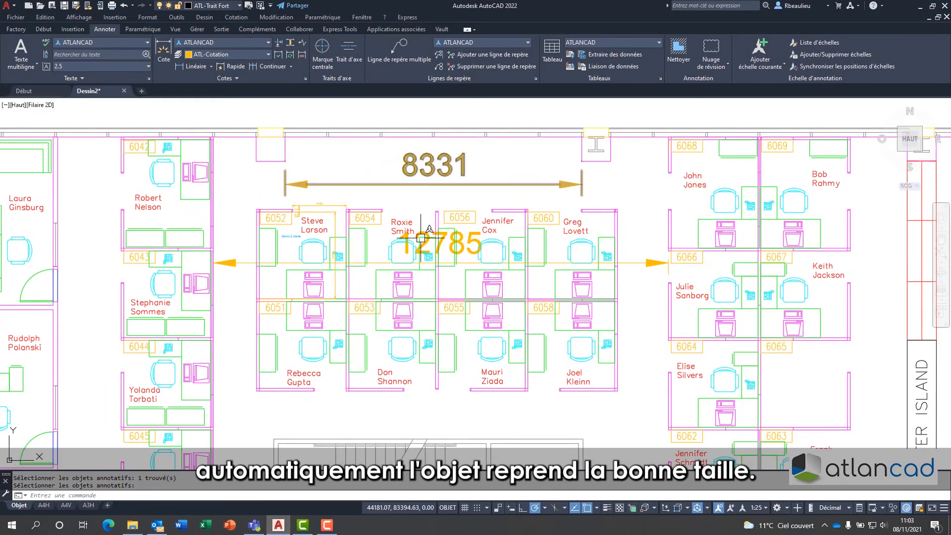
{"action": "left_click", "coordinate": [89, 505]}
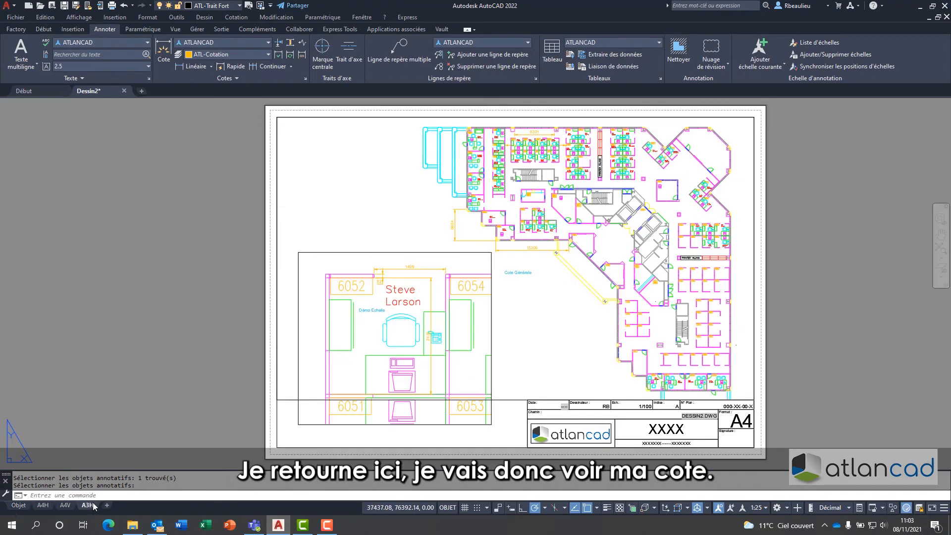
{"action": "scroll", "coordinate": [559, 144], "scroll_direction": "up", "scroll_amount": 5}
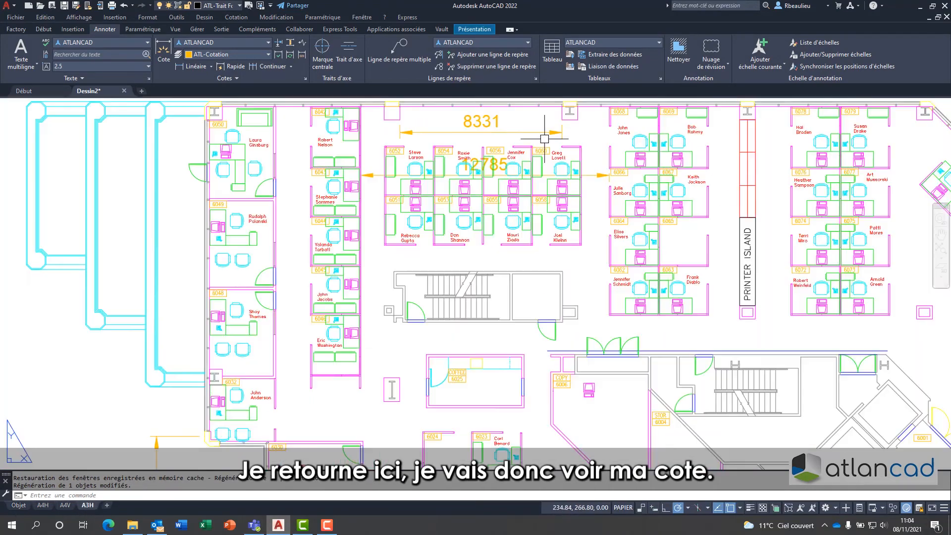
{"action": "scroll", "coordinate": [481, 129], "scroll_direction": "down", "scroll_amount": 4}
{"action": "middle_click_drag", "start_coordinate": [112, 335], "coordinate": [335, 222]}
{"action": "scroll", "coordinate": [211, 269], "scroll_direction": "down", "scroll_amount": 4}
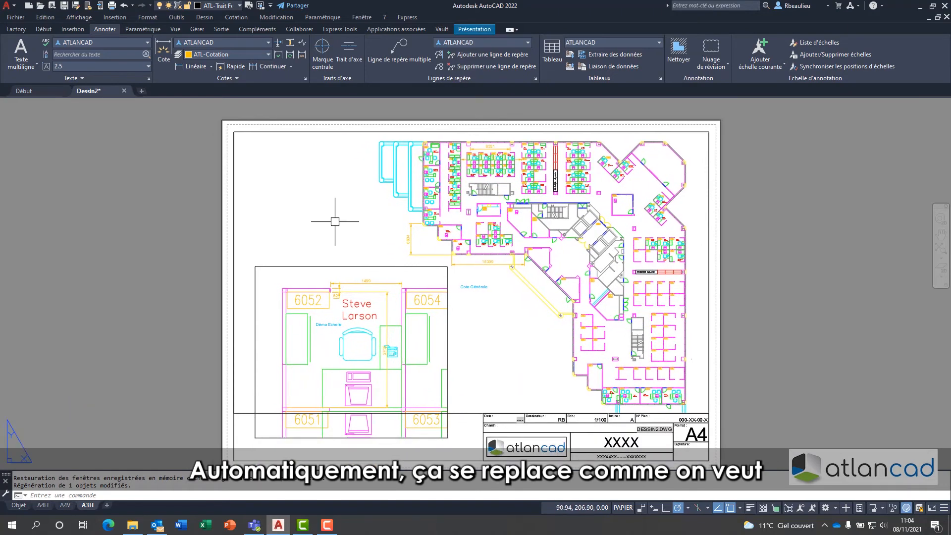
{"action": "left_click", "coordinate": [18, 505]}
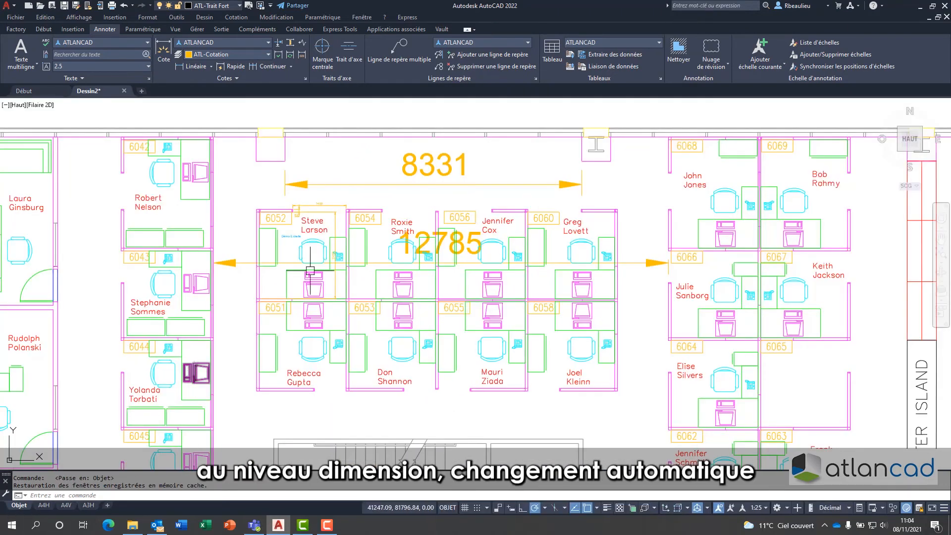
{"action": "scroll", "coordinate": [374, 196], "scroll_direction": "down", "scroll_amount": 2}
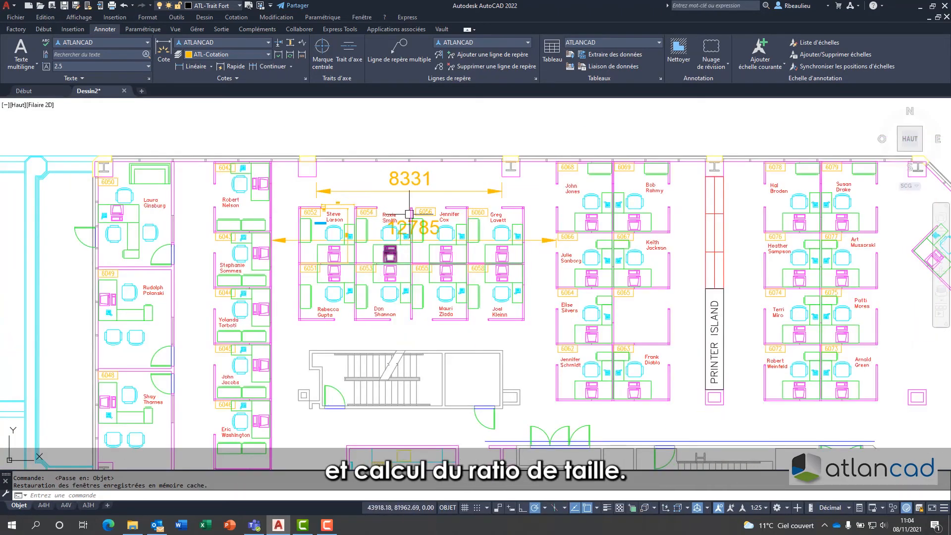
{"action": "mouse_move", "coordinate": [405, 176]}
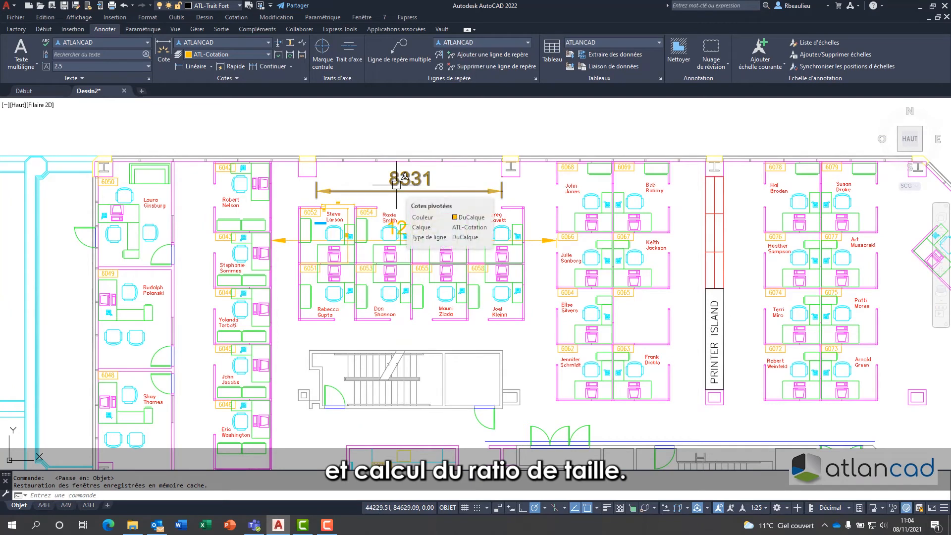
- Measure the text height of the horizontal dimension between 6052 and 6054 in the detail viewport of layout A3H
{"action": "left_click", "coordinate": [88, 505]}
{"action": "scroll", "coordinate": [349, 280], "scroll_direction": "up", "scroll_amount": 5}
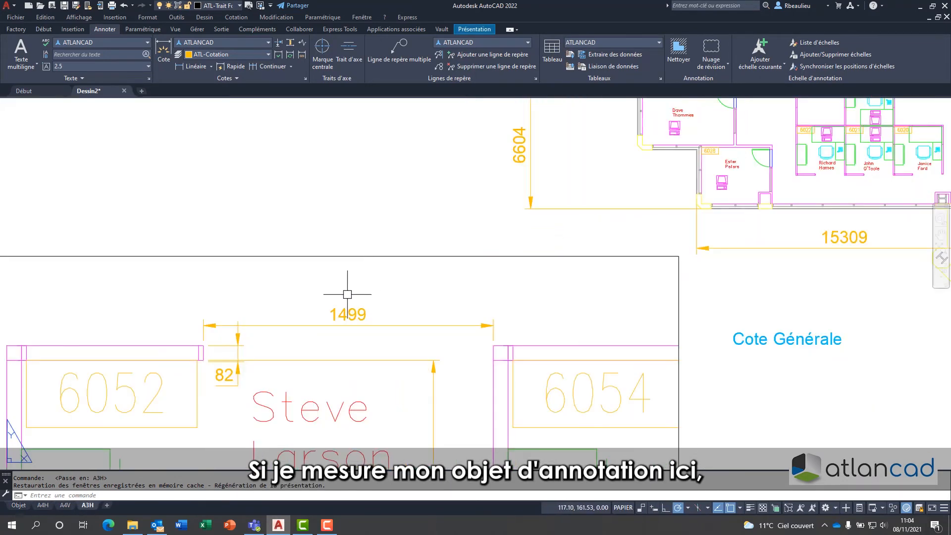
{"action": "middle_click_drag", "start_coordinate": [358, 277], "coordinate": [358, 275]}
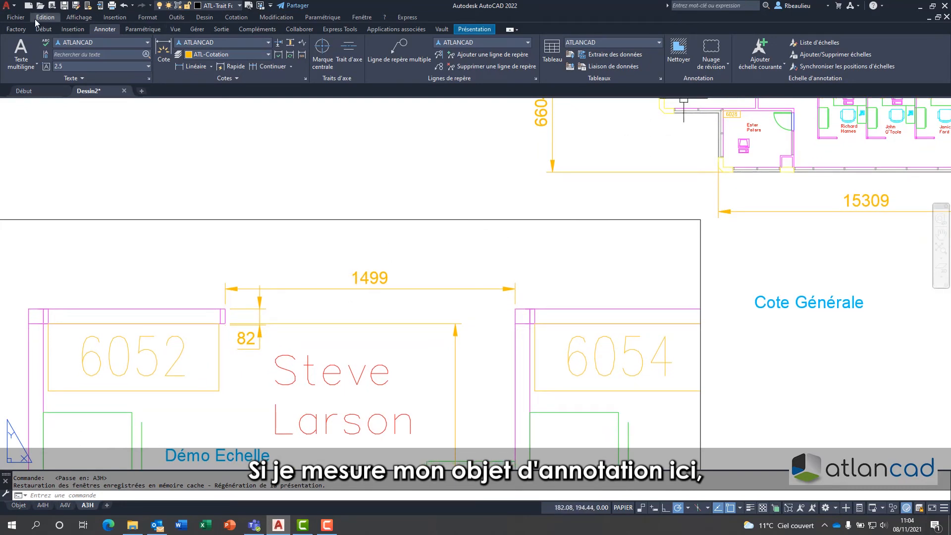
{"action": "left_click", "coordinate": [43, 29]}
{"action": "left_click", "coordinate": [788, 65]}
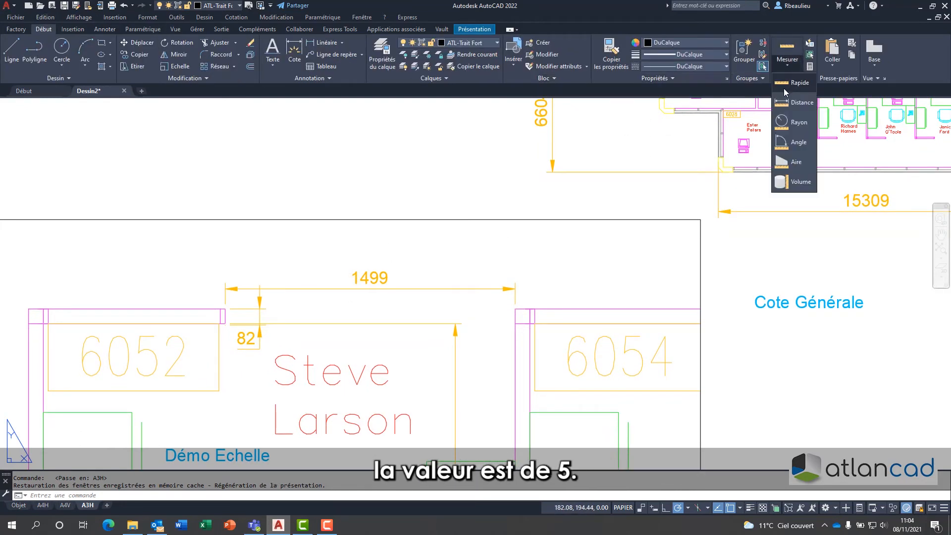
{"action": "scroll", "coordinate": [345, 259], "scroll_direction": "up", "scroll_amount": 2}
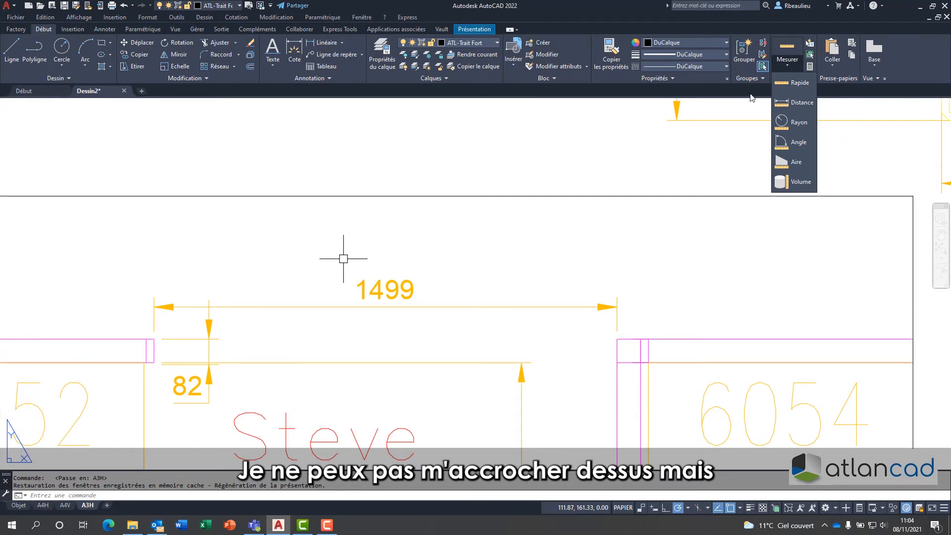
{"action": "left_click", "coordinate": [792, 102]}
{"action": "scroll", "coordinate": [398, 268], "scroll_direction": "up", "scroll_amount": 5}
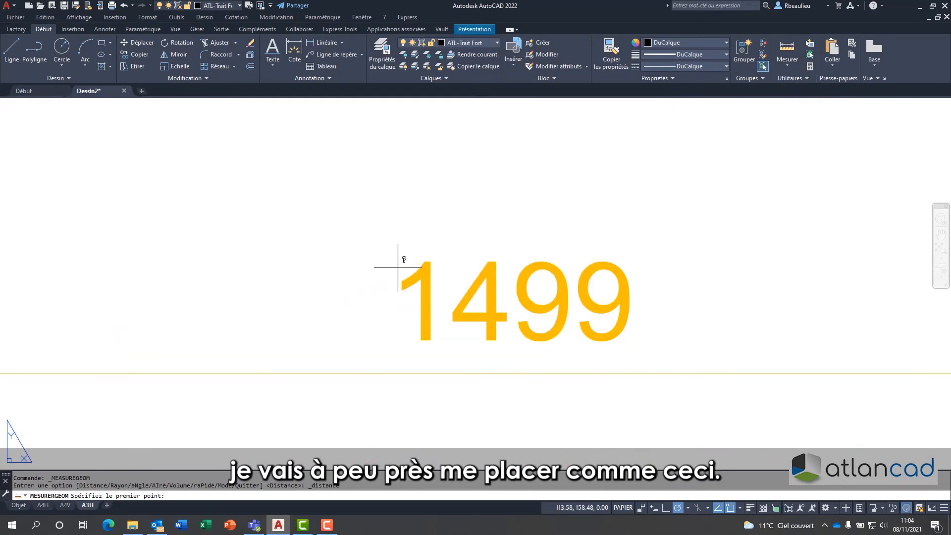
{"action": "middle_click_drag", "start_coordinate": [398, 267], "coordinate": [382, 231]}
{"action": "left_click", "coordinate": [381, 231]}
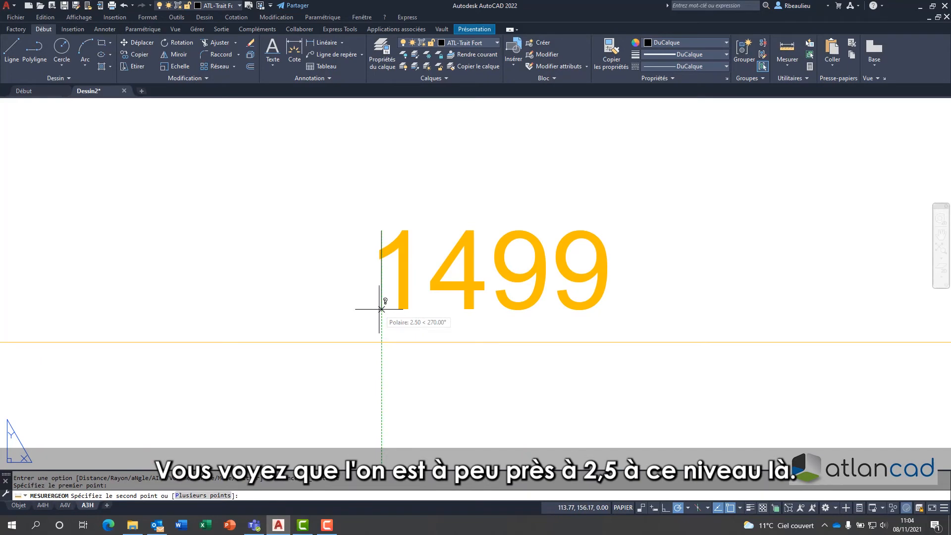
{"action": "key", "text": "Escape"}
{"action": "scroll", "coordinate": [385, 288], "scroll_direction": "down", "scroll_amount": 8}
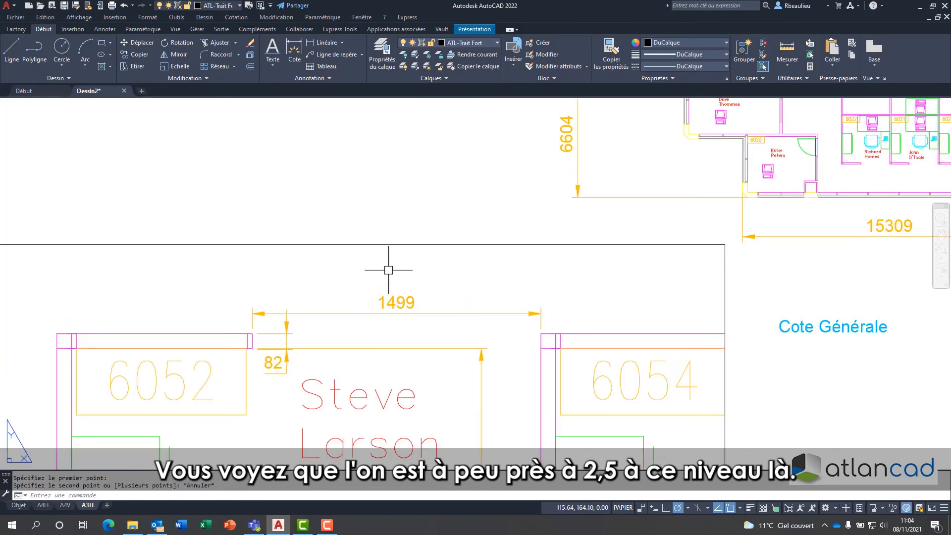
- Measure the text height of the 15309 dimension in the floor plan viewport, and bring the whole sheet back into view
{"action": "scroll", "coordinate": [392, 277], "scroll_direction": "down", "scroll_amount": 1}
{"action": "middle_click_drag", "start_coordinate": [477, 397], "coordinate": [369, 315]}
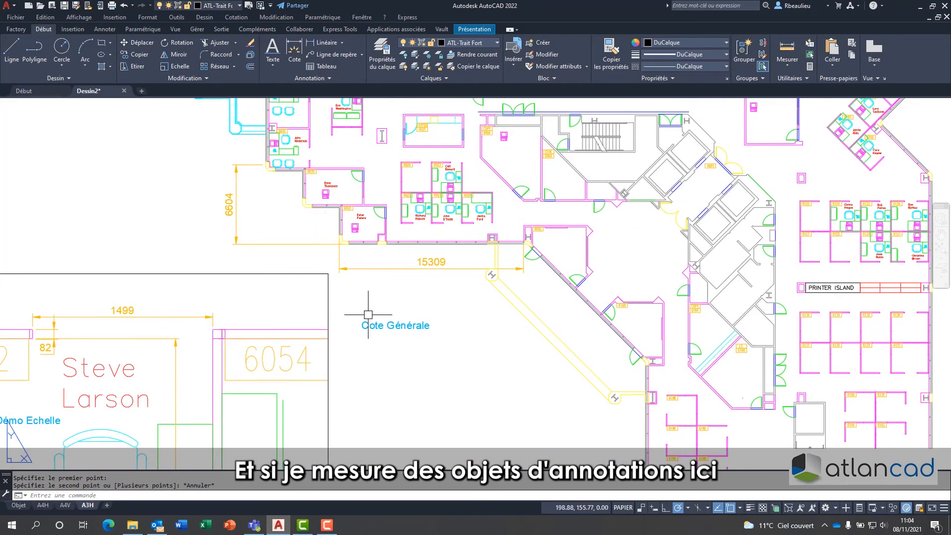
{"action": "scroll", "coordinate": [422, 283], "scroll_direction": "up", "scroll_amount": 3}
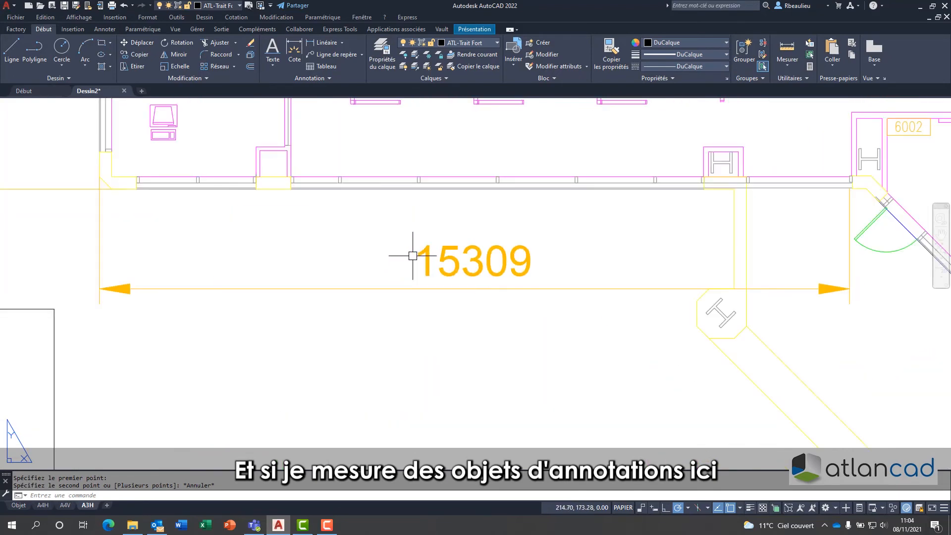
{"action": "left_click", "coordinate": [787, 49]}
{"action": "scroll", "coordinate": [418, 243], "scroll_direction": "up", "scroll_amount": 5}
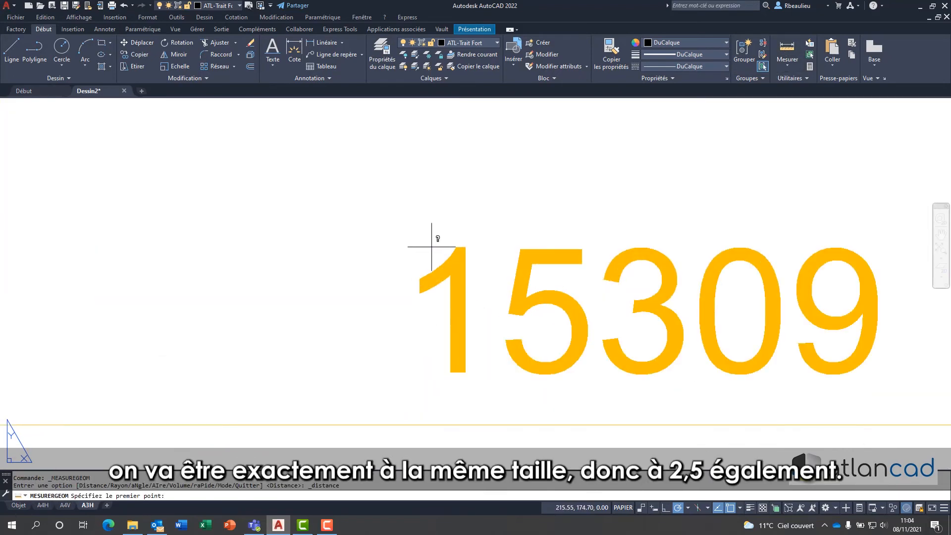
{"action": "left_click", "coordinate": [433, 248]}
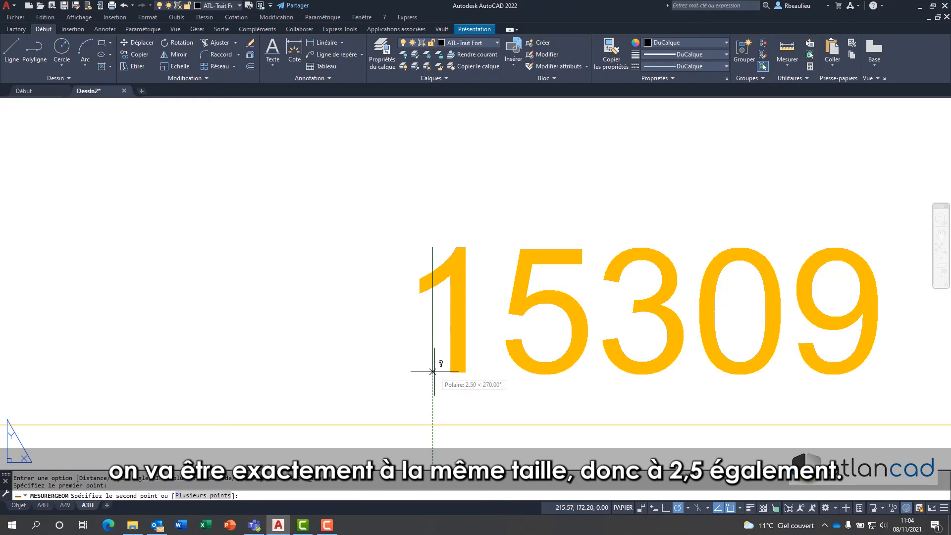
{"action": "key", "text": "Escape"}
{"action": "scroll", "coordinate": [431, 372], "scroll_direction": "down", "scroll_amount": 10}
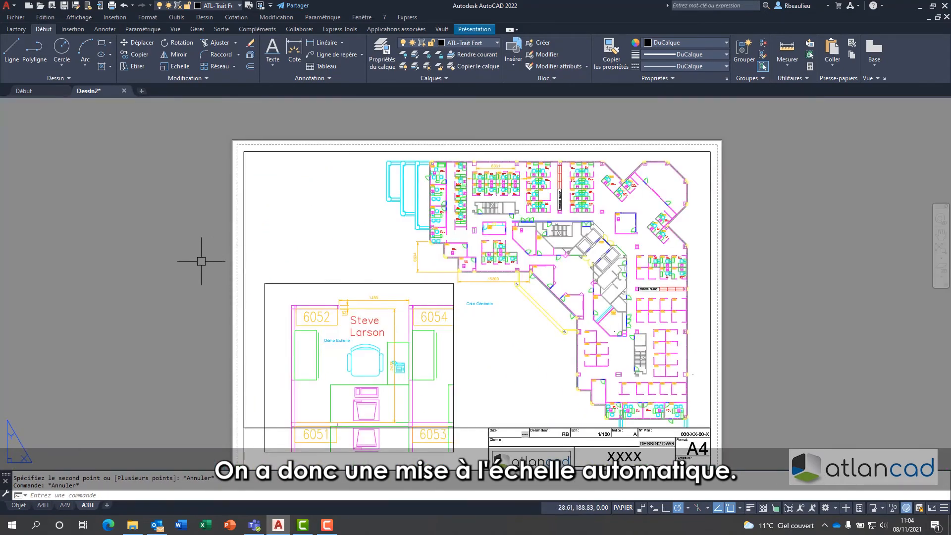
{"action": "middle_click_drag", "start_coordinate": [195, 264], "coordinate": [203, 250]}
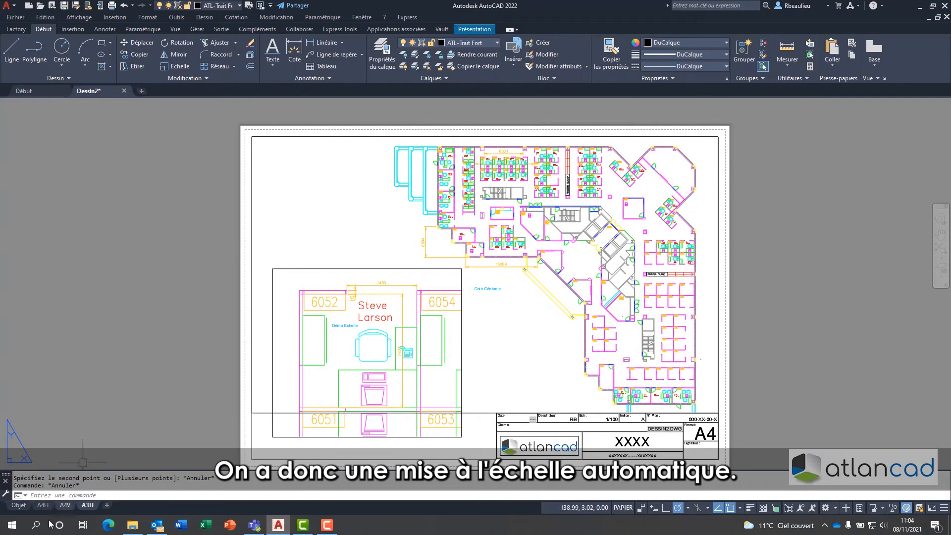
- Add 1:250 to the annotation scales of the "Démo Echelle" text in model space, keeping 1:25
{"action": "left_click", "coordinate": [18, 505]}
{"action": "middle_click_drag", "start_coordinate": [313, 334], "coordinate": [378, 356]}
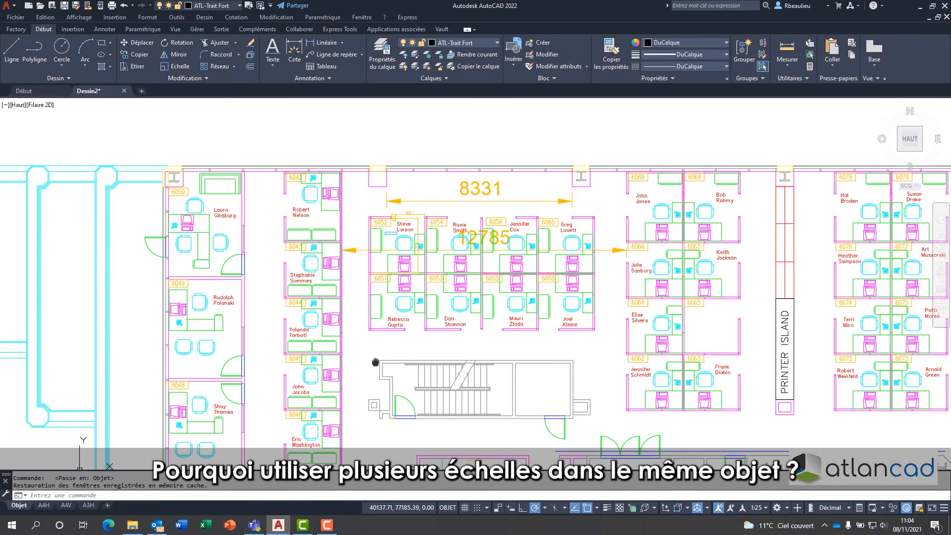
{"action": "scroll", "coordinate": [400, 224], "scroll_direction": "up", "scroll_amount": 8}
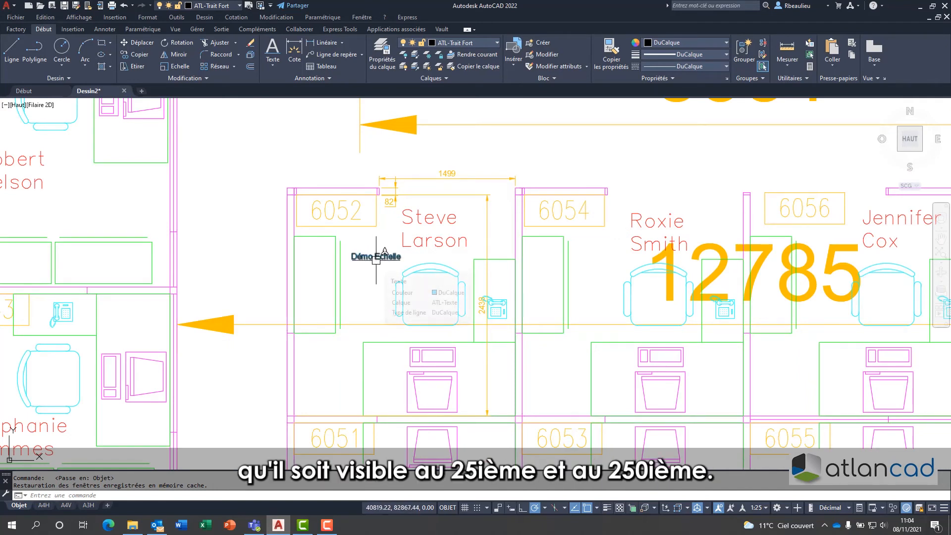
{"action": "scroll", "coordinate": [446, 238], "scroll_direction": "down", "scroll_amount": 4}
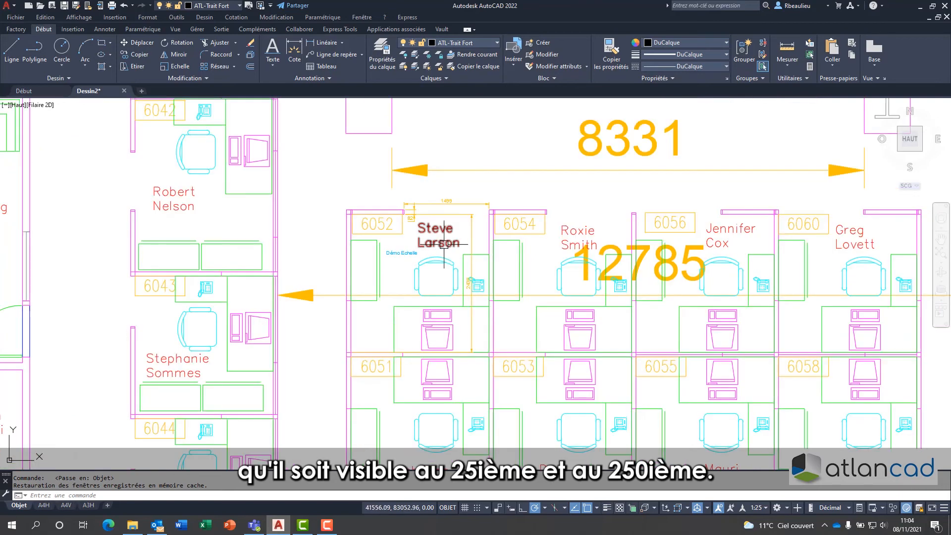
{"action": "left_click", "coordinate": [105, 29]}
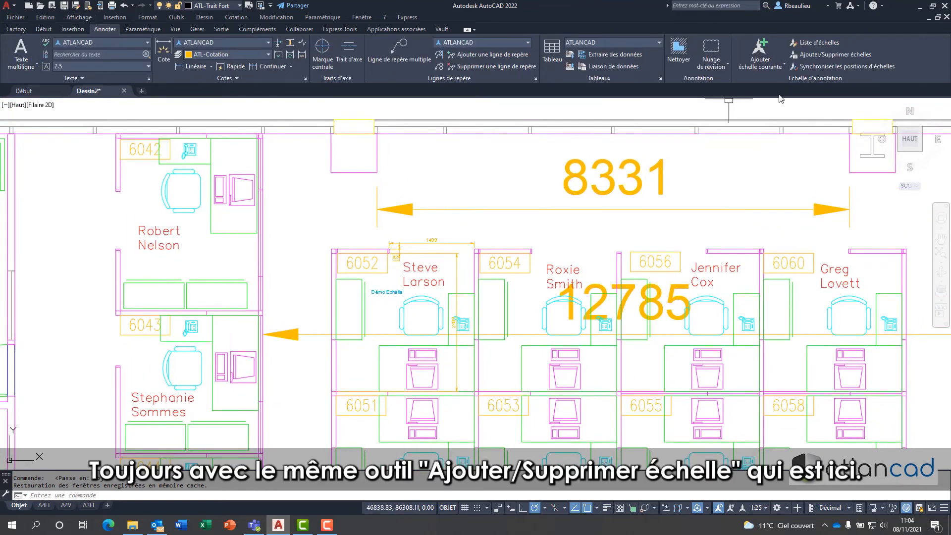
{"action": "left_click", "coordinate": [837, 58]}
{"action": "left_click", "coordinate": [387, 292]}
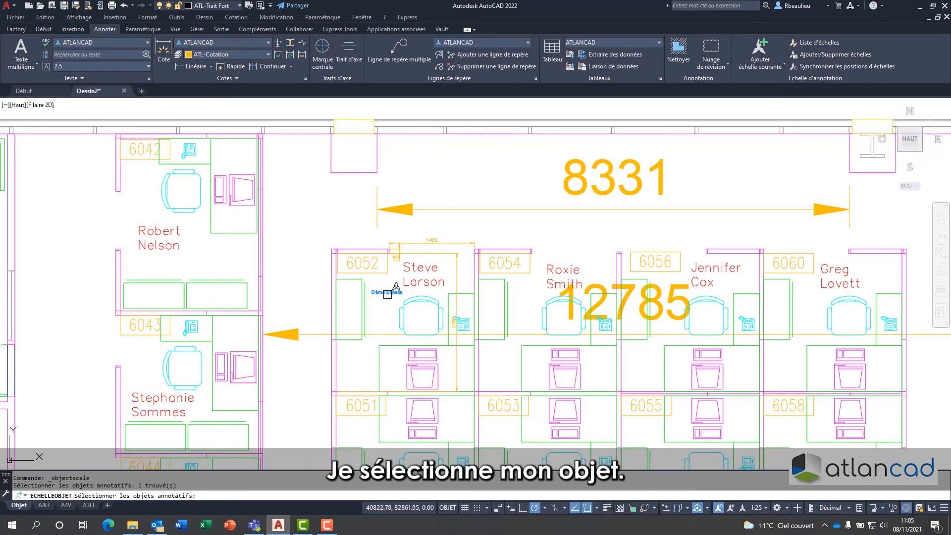
{"action": "key", "text": "Return"}
{"action": "left_click", "coordinate": [392, 180]}
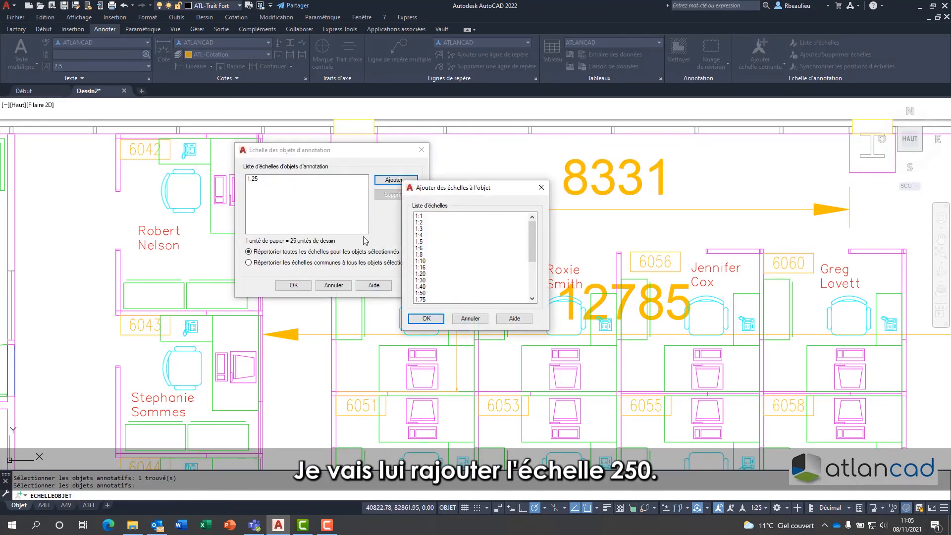
{"action": "scroll", "coordinate": [444, 283], "scroll_direction": "down", "scroll_amount": 4}
{"action": "left_click", "coordinate": [425, 248]}
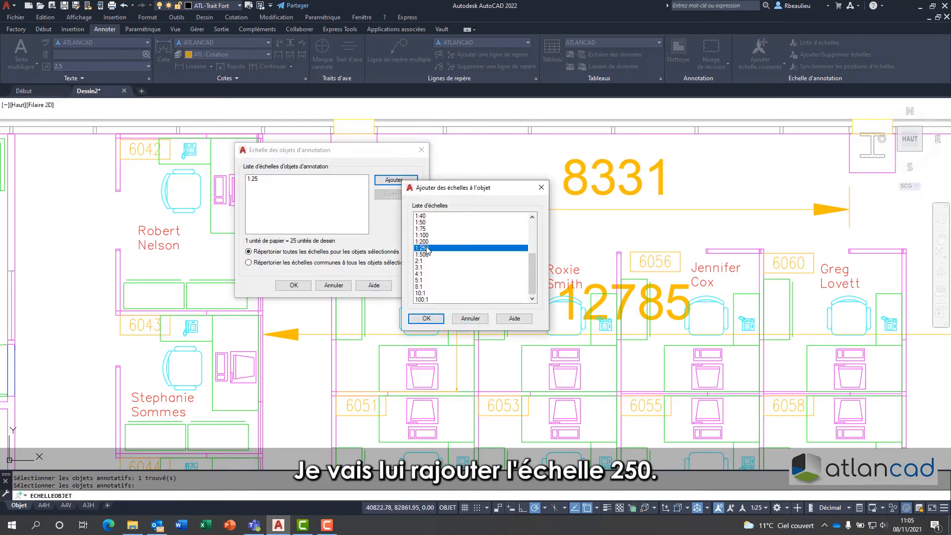
{"action": "left_click", "coordinate": [426, 319]}
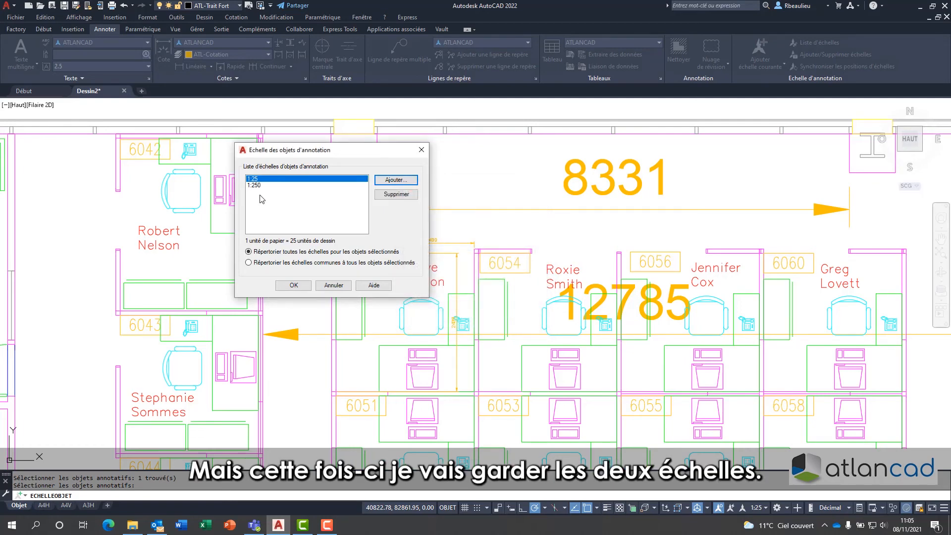
{"action": "left_click", "coordinate": [294, 286]}
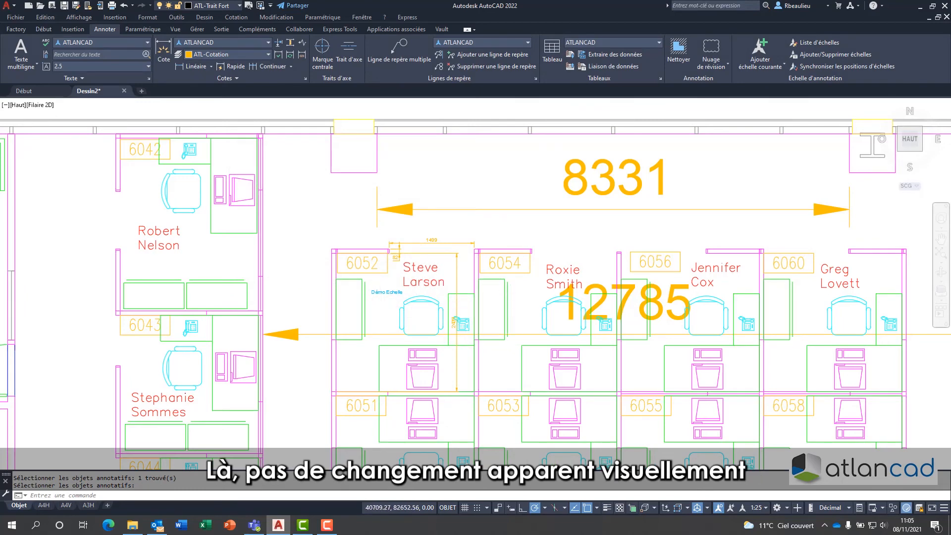
- Set the current annotation scale of model space to 1:250
{"action": "scroll", "coordinate": [381, 306], "scroll_direction": "up", "scroll_amount": 2}
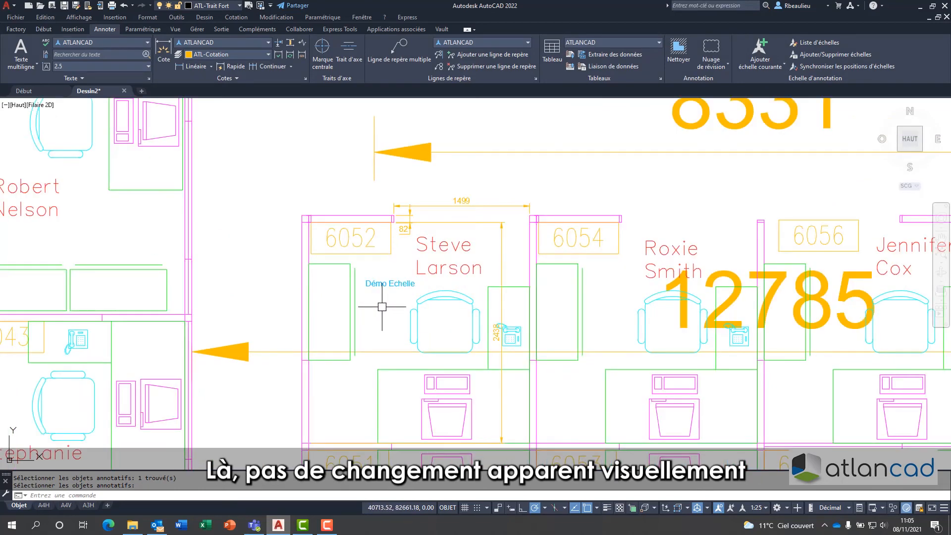
{"action": "left_click", "coordinate": [764, 508]}
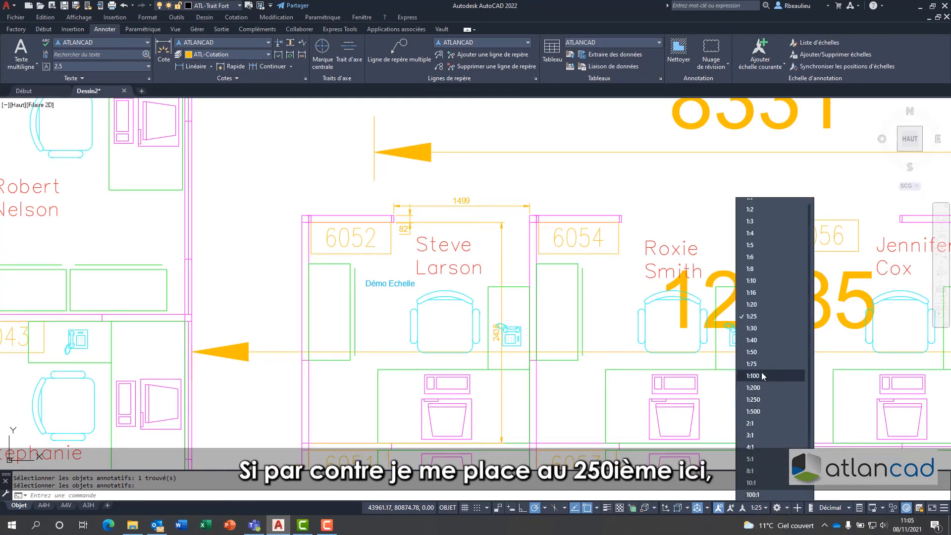
{"action": "left_click", "coordinate": [754, 399]}
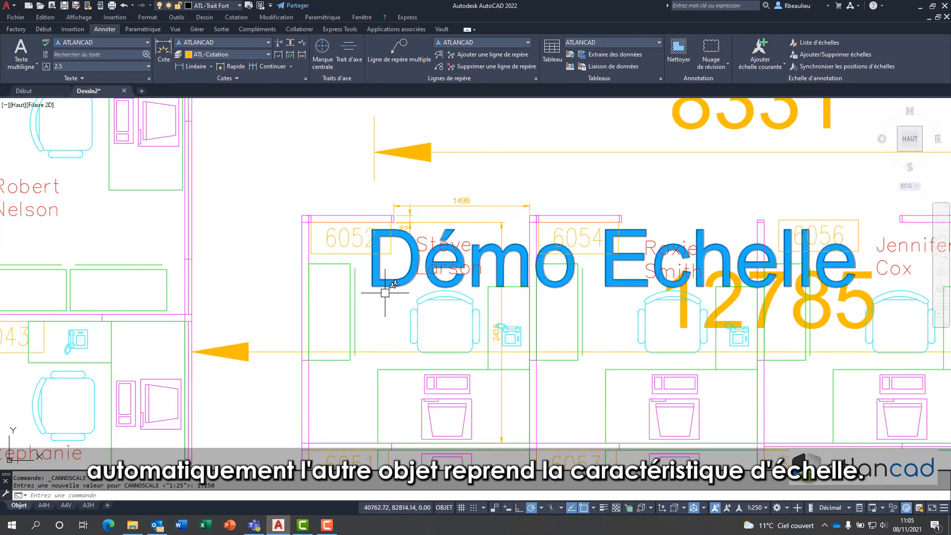
- Examine the "Démo Echelle" text and its representations at the different annotation scales
{"action": "scroll", "coordinate": [398, 278], "scroll_direction": "up", "scroll_amount": 4}
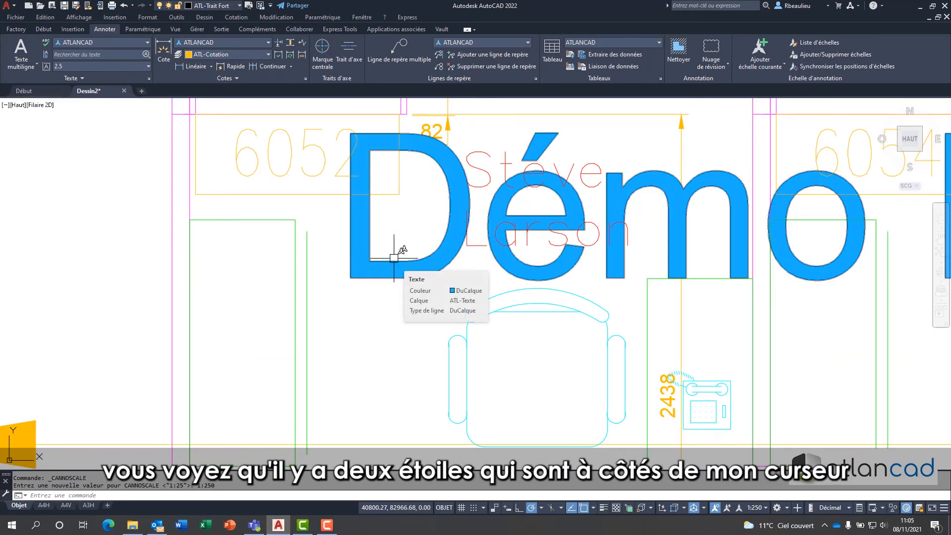
{"action": "scroll", "coordinate": [394, 258], "scroll_direction": "down", "scroll_amount": 4}
{"action": "mouse_move", "coordinate": [425, 190]}
{"action": "middle_mouse_down"}
{"action": "mouse_move", "coordinate": [379, 251]}
{"action": "mouse_move", "coordinate": [431, 208]}
{"action": "middle_mouse_up"}
{"action": "scroll", "coordinate": [425, 259], "scroll_direction": "up", "scroll_amount": 4}
{"action": "left_click", "coordinate": [434, 263]}
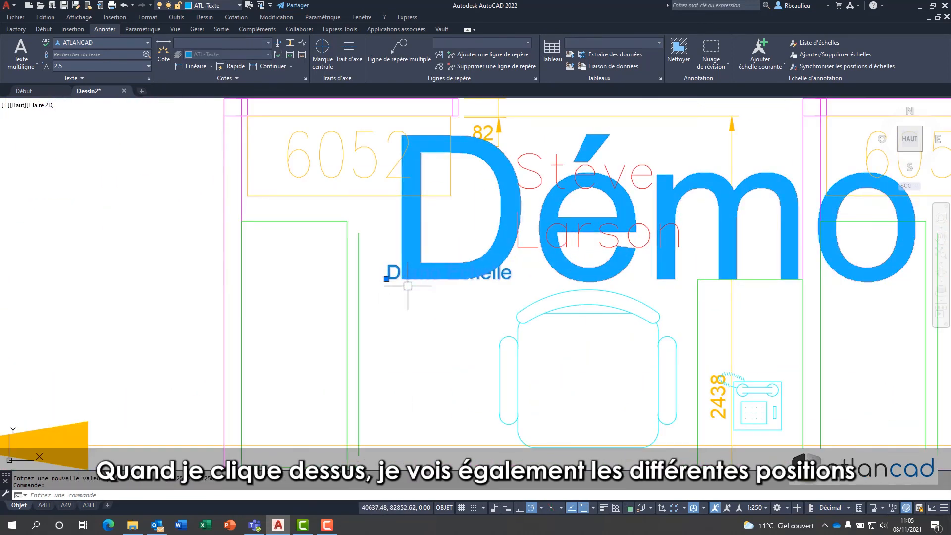
{"action": "scroll", "coordinate": [400, 282], "scroll_direction": "down", "scroll_amount": 4}
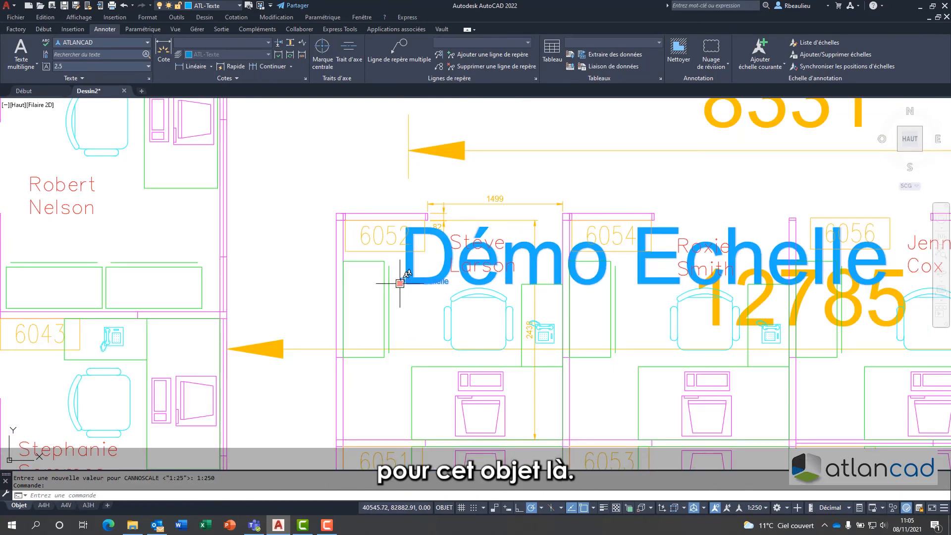
{"action": "key", "text": "Escape"}
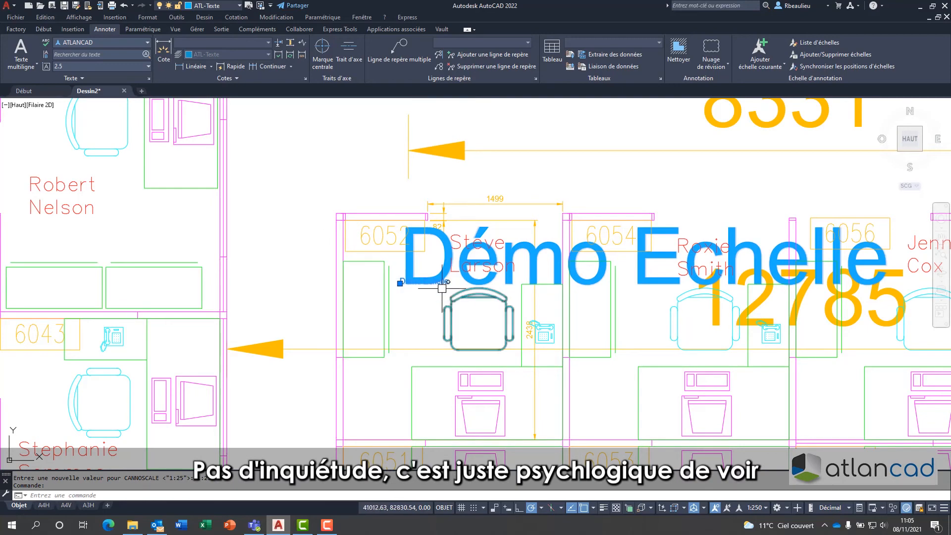
- Move the 1:250 representation of the "Démo Echelle" text into the free space above offices 6052 and 6054
{"action": "scroll", "coordinate": [429, 291], "scroll_direction": "down", "scroll_amount": 2}
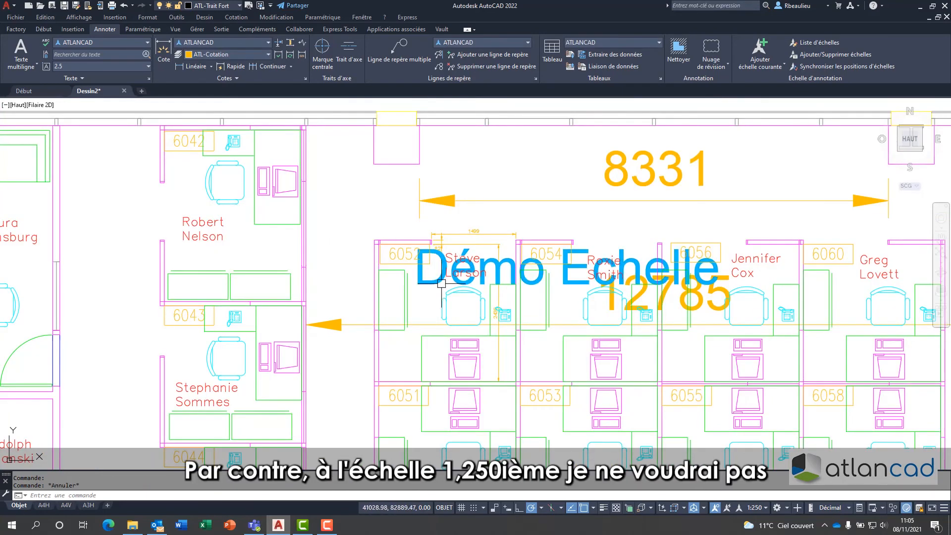
{"action": "left_click", "coordinate": [432, 281]}
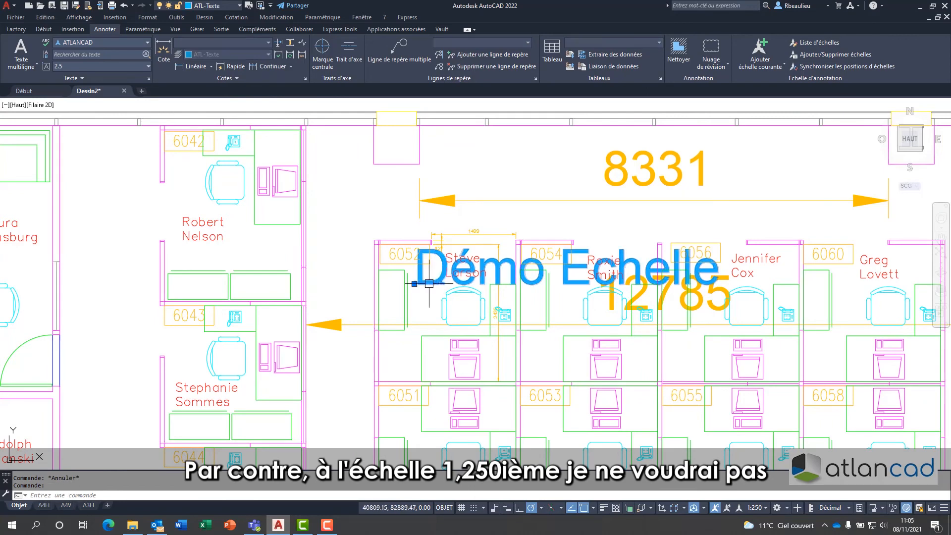
{"action": "left_click", "coordinate": [414, 284]}
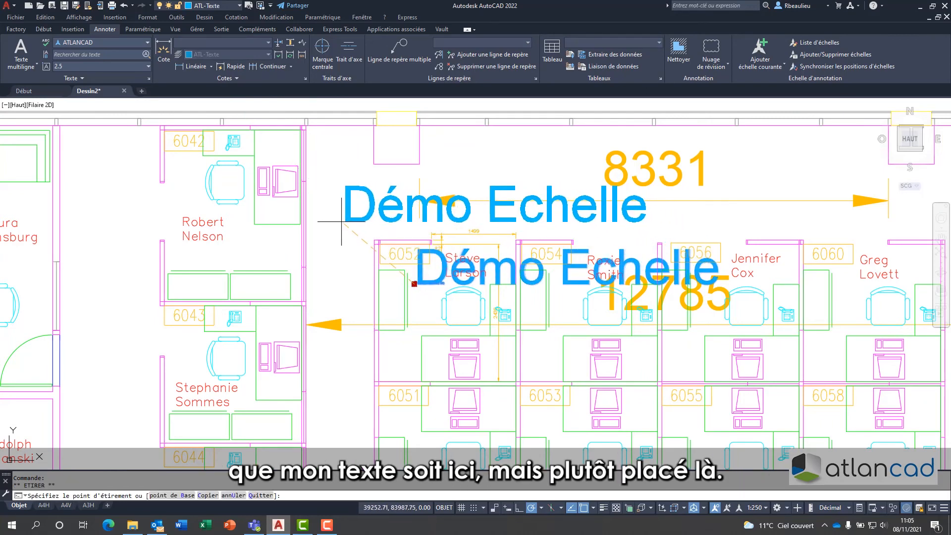
{"action": "key", "text": "Escape"}
{"action": "key", "text": "Escape"}
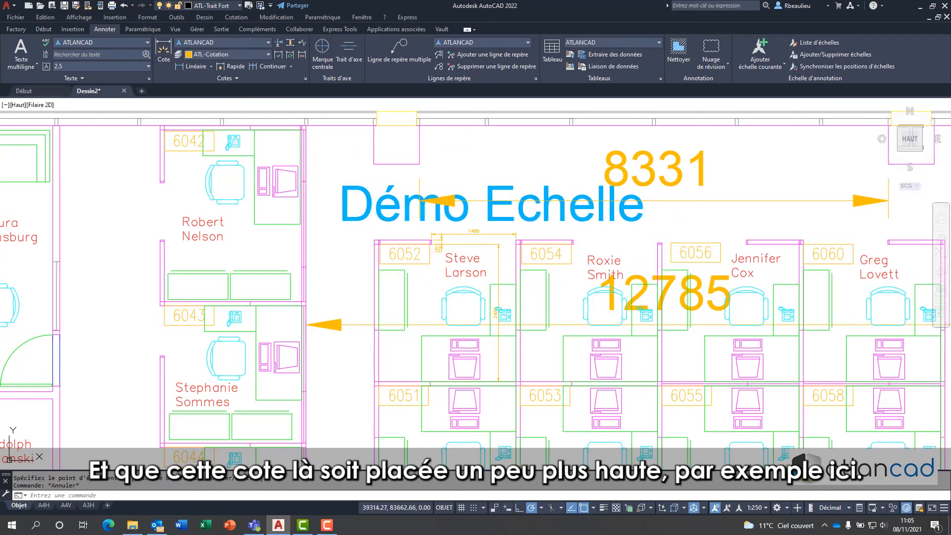
- Move the dimension line between the two columns above offices 6052 to 6060 up, outside the outer wall
{"action": "scroll", "coordinate": [703, 213], "scroll_direction": "down", "scroll_amount": 5}
{"action": "middle_click_drag", "start_coordinate": [704, 212], "coordinate": [592, 242]}
{"action": "left_click", "coordinate": [570, 223]}
{"action": "left_click", "coordinate": [573, 225]}
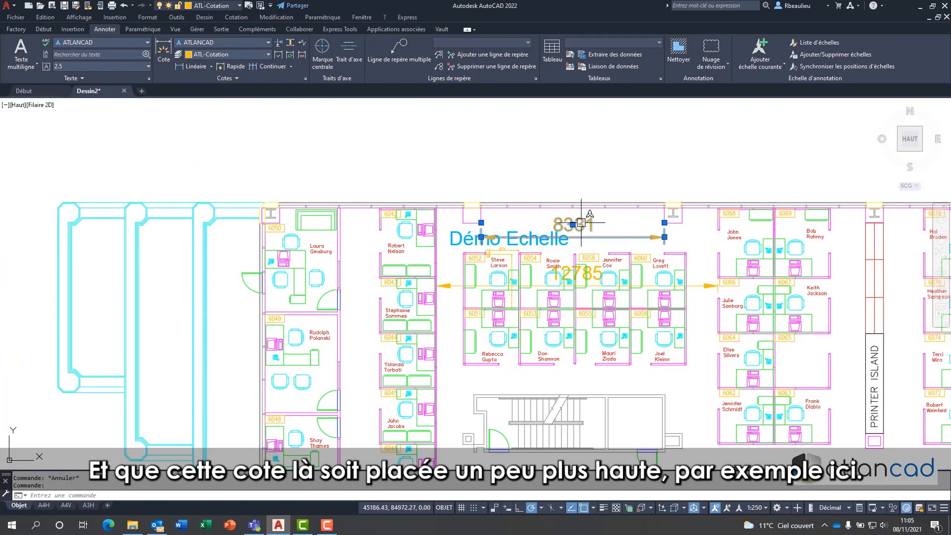
{"action": "left_click", "coordinate": [573, 197]}
{"action": "key", "text": "Escape"}
{"action": "key", "text": "Escape"}
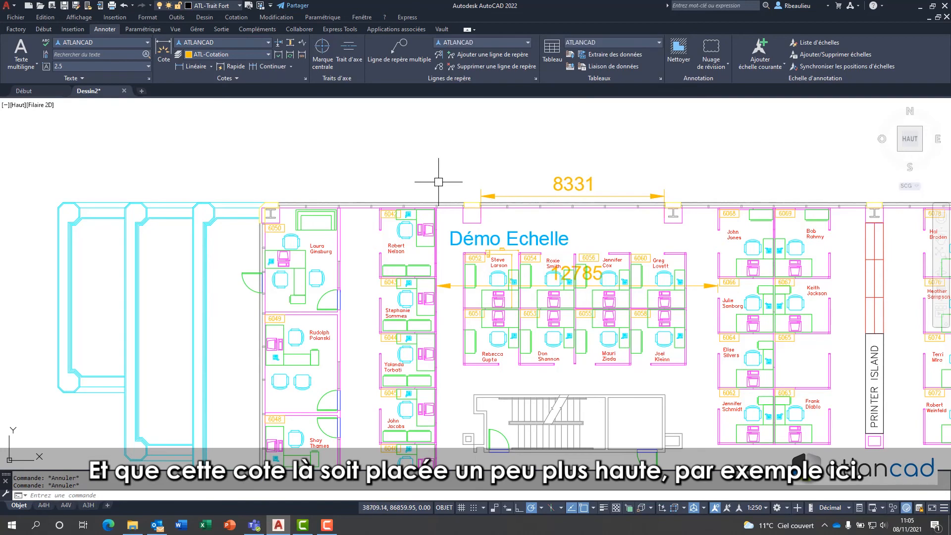
- Compare the positions of the 1:25 and 1:250 representations of the "Démo Echelle" text
{"action": "scroll", "coordinate": [461, 245], "scroll_direction": "up", "scroll_amount": 6}
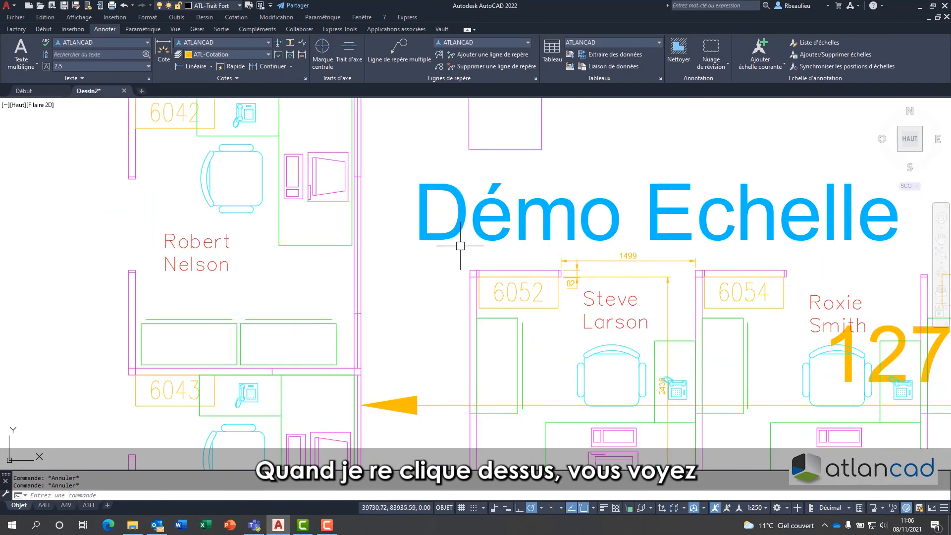
{"action": "left_click", "coordinate": [463, 236]}
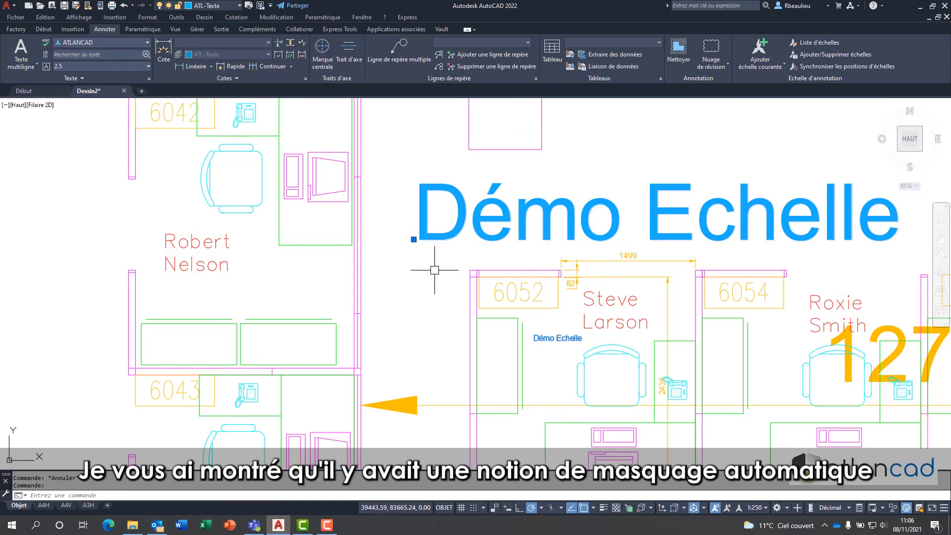
{"action": "key", "text": "Escape"}
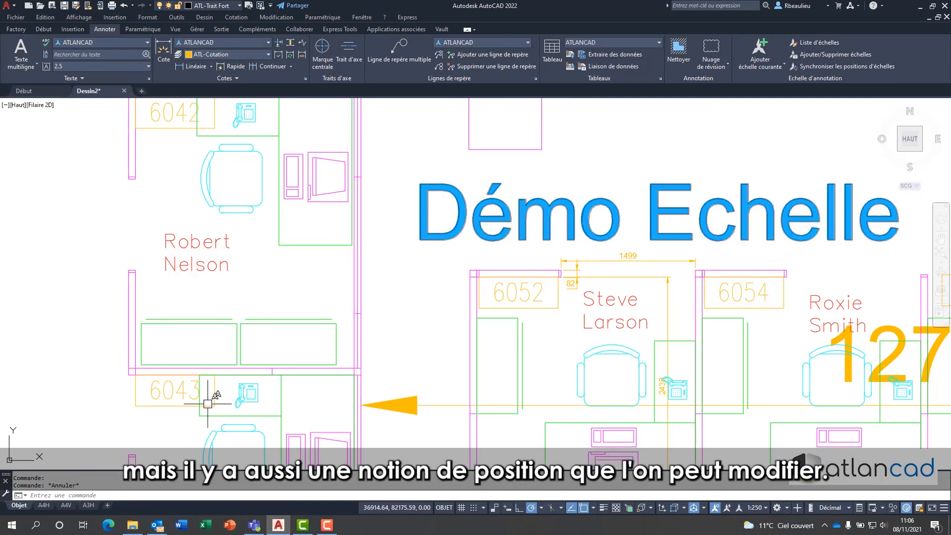
- Check how the "Démo Echelle" text is placed in the floor plan and detail viewports of layout A3H
{"action": "left_click", "coordinate": [88, 505]}
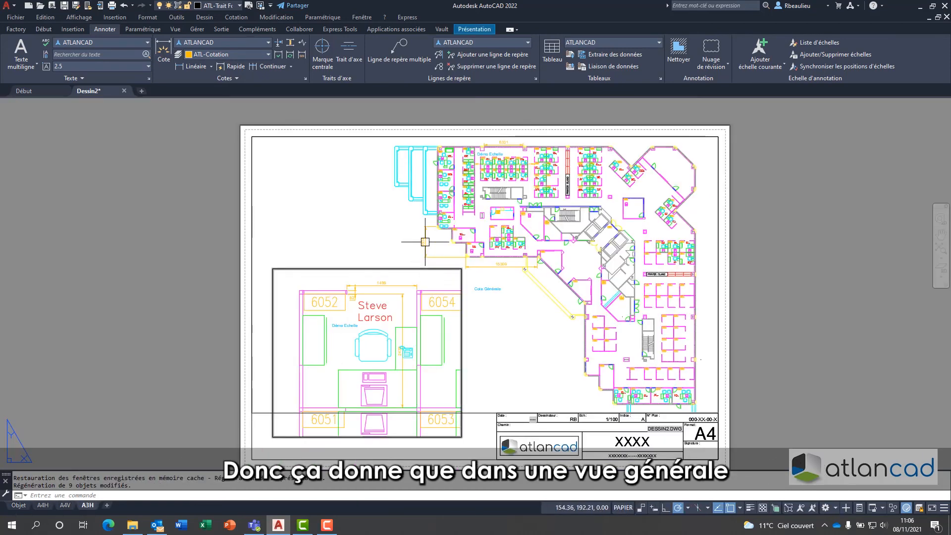
{"action": "scroll", "coordinate": [483, 176], "scroll_direction": "up", "scroll_amount": 4}
{"action": "scroll", "coordinate": [483, 176], "scroll_direction": "down", "scroll_amount": 2}
{"action": "scroll", "coordinate": [451, 227], "scroll_direction": "up", "scroll_amount": 4}
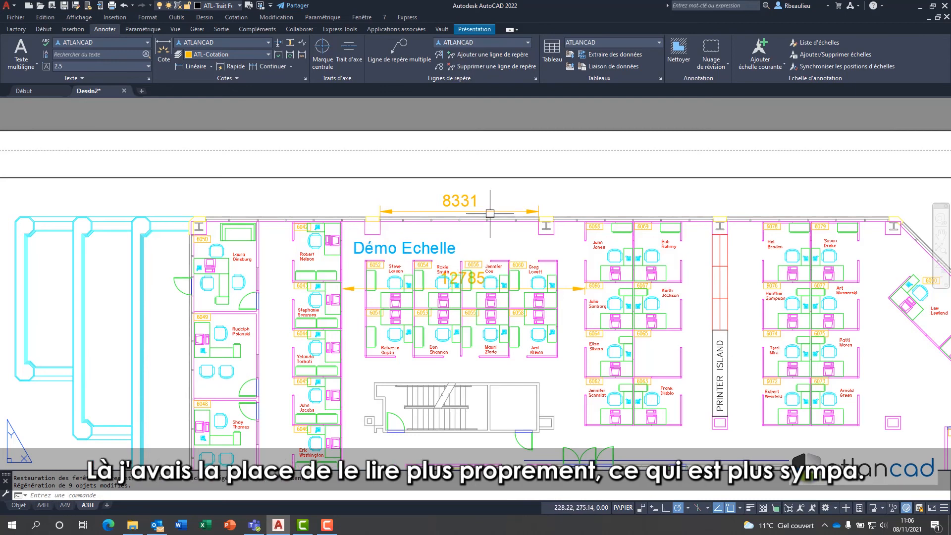
{"action": "scroll", "coordinate": [490, 216], "scroll_direction": "down", "scroll_amount": 6}
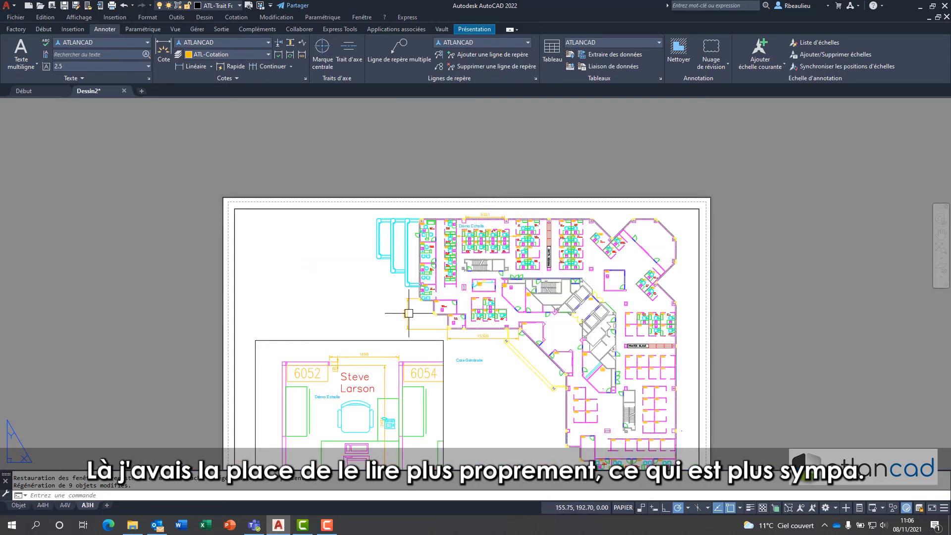
{"action": "scroll", "coordinate": [381, 303], "scroll_direction": "up", "scroll_amount": 4}
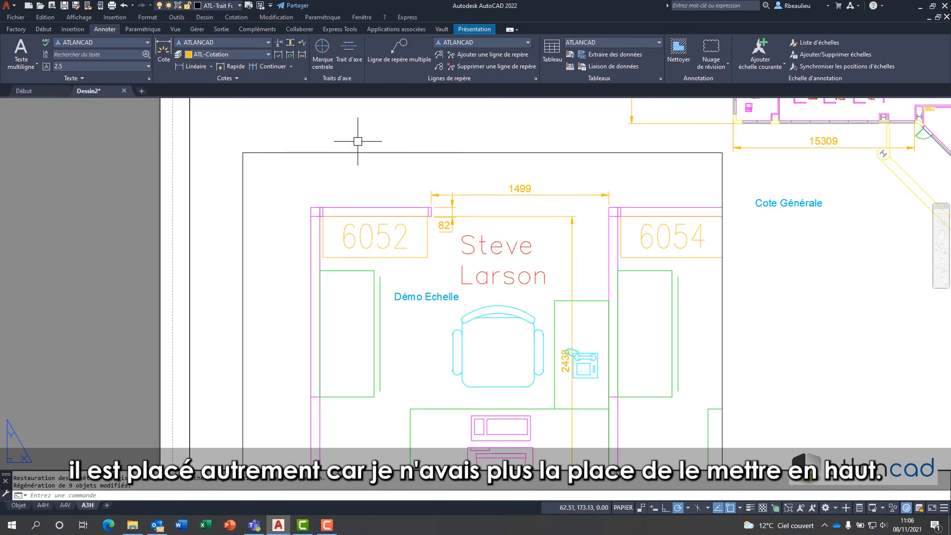
{"action": "scroll", "coordinate": [349, 210], "scroll_direction": "down", "scroll_amount": 4}
{"action": "middle_click_drag", "start_coordinate": [547, 282], "coordinate": [518, 344]}
- Return to model space and bring the whole floor plan into view
{"action": "left_click", "coordinate": [18, 505]}
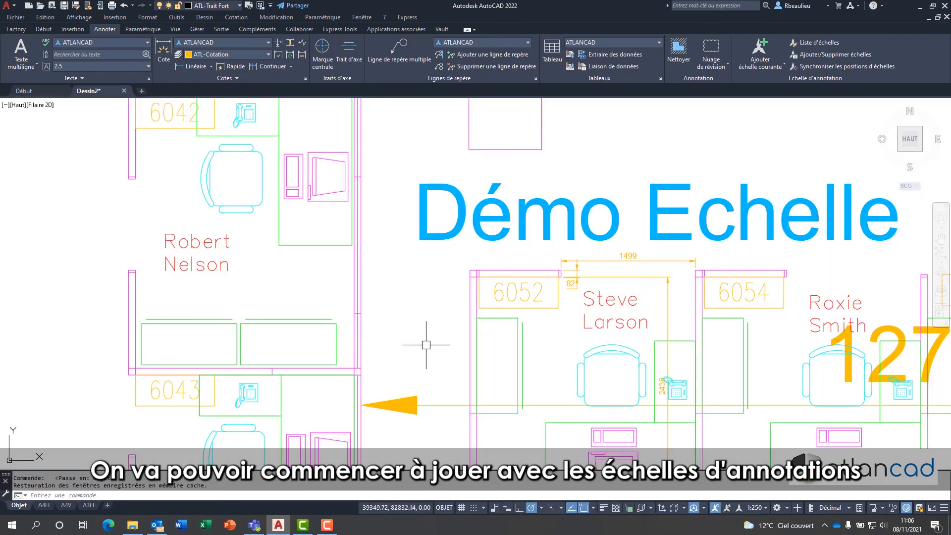
{"action": "scroll", "coordinate": [429, 344], "scroll_direction": "down", "scroll_amount": 3}
{"action": "scroll", "coordinate": [436, 345], "scroll_direction": "down", "scroll_amount": 5}
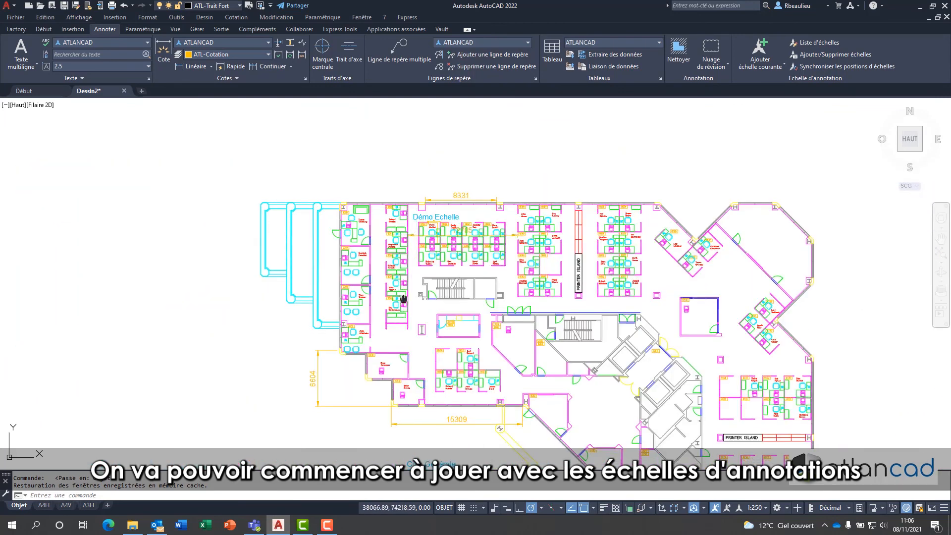
{"action": "mouse_move", "coordinate": [397, 250]}
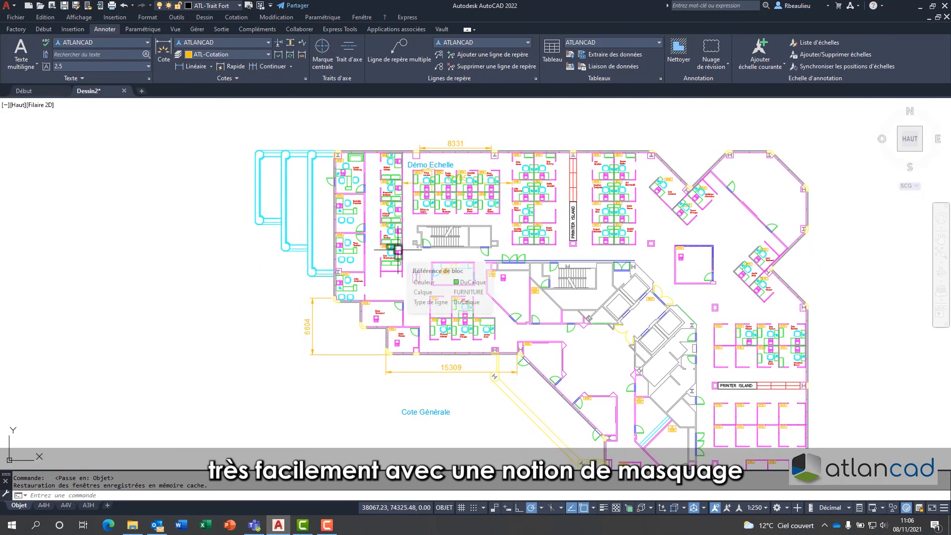